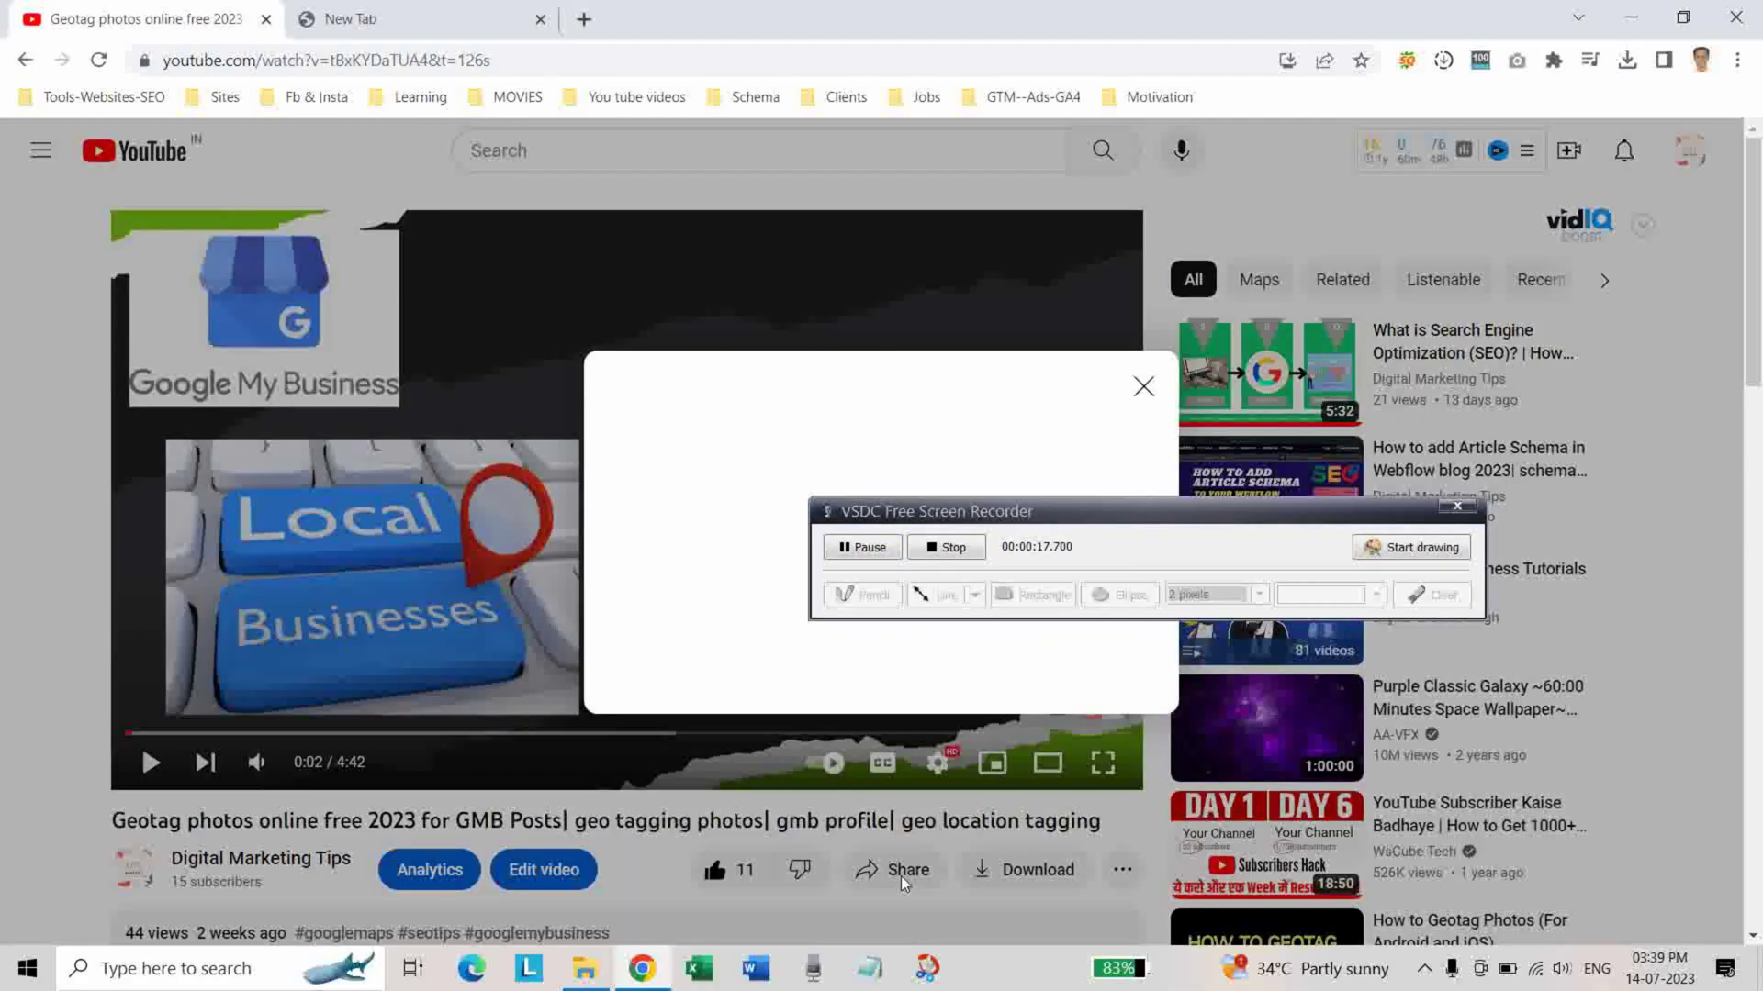
Step: Bring up YouTube's share options for the Geotag photos video, showing its youtu.be link
drag(1146, 521, 1024, 851)
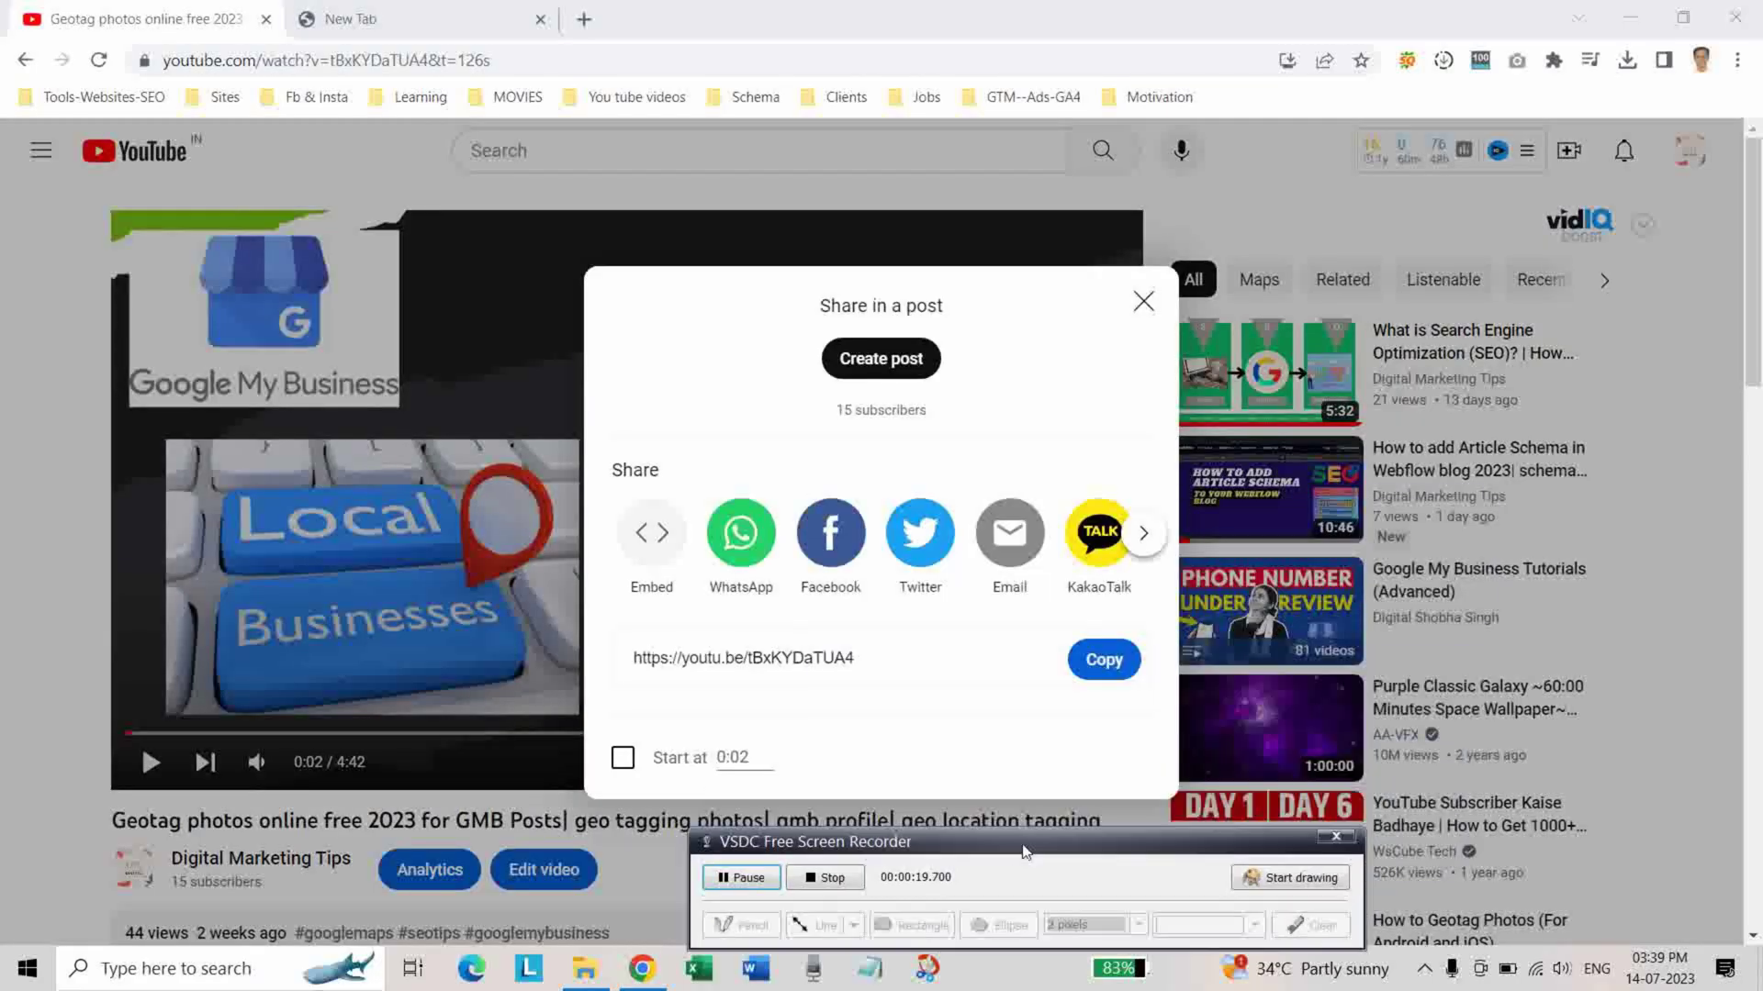
Step: Share the Geotag photos video to Facebook, which opens a user-opted-out-of-platform error page
click(829, 546)
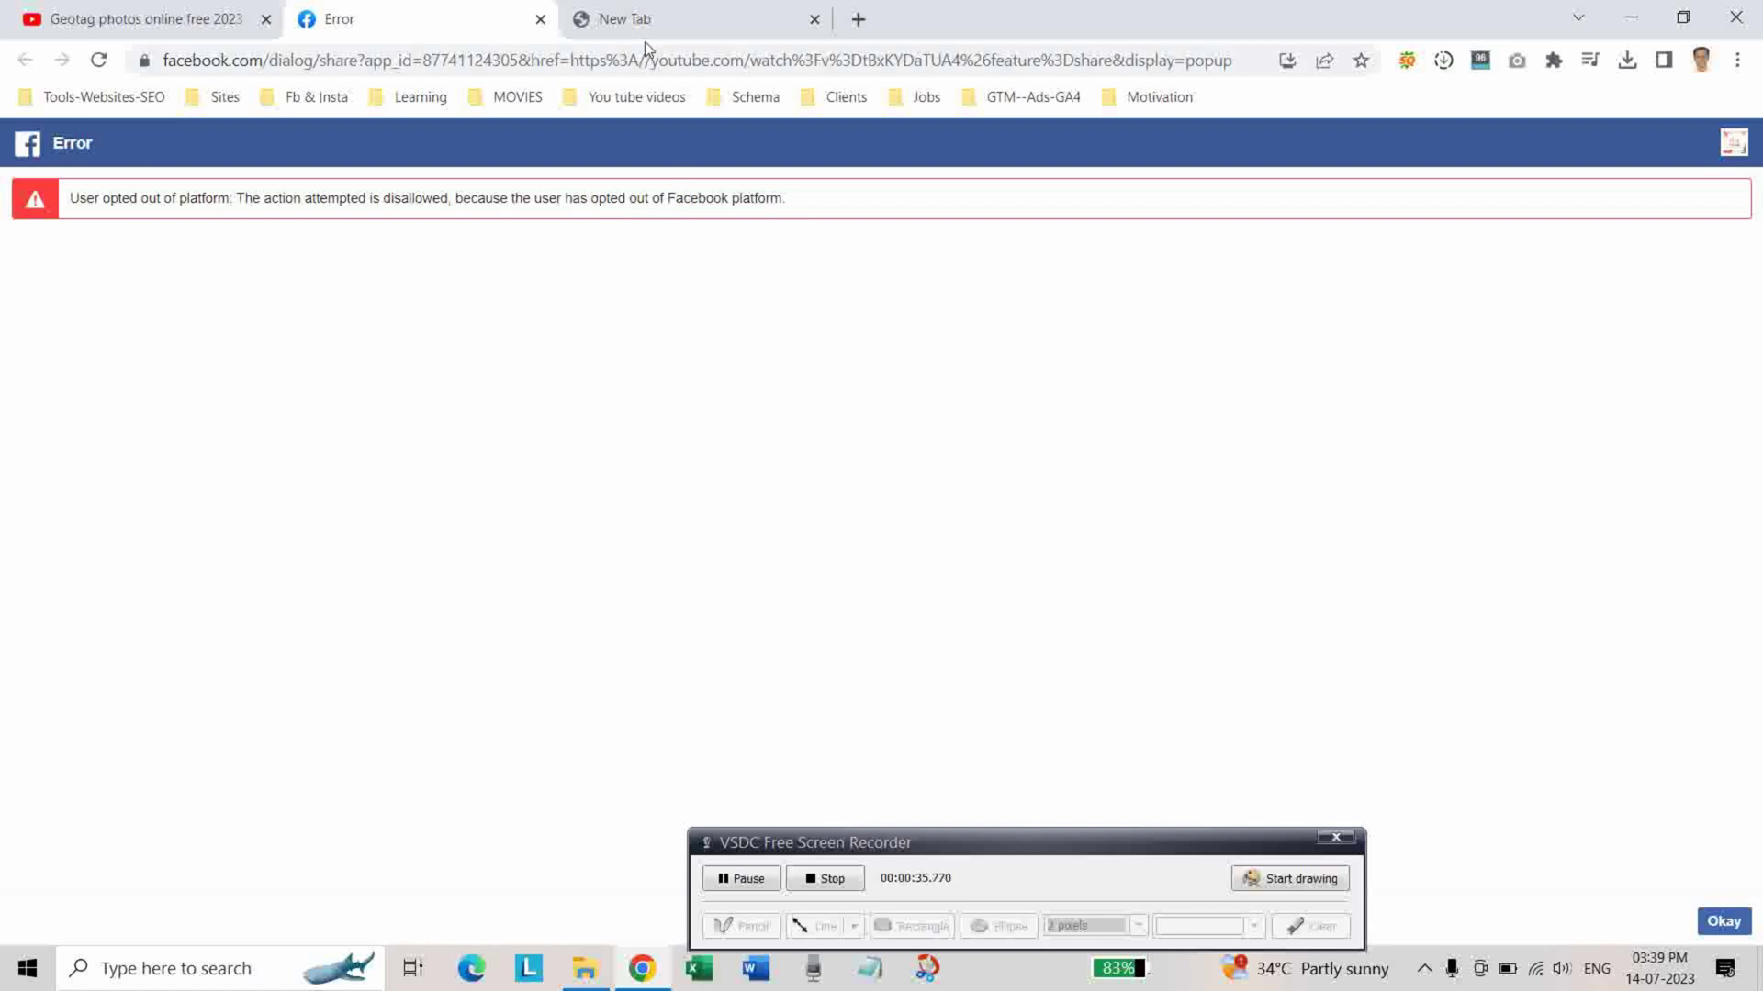
Step: Open Facebook from the Fb & Insta bookmarks and switch from the Digital Marketing Agency page to the personal profile
click(640, 11)
click(306, 87)
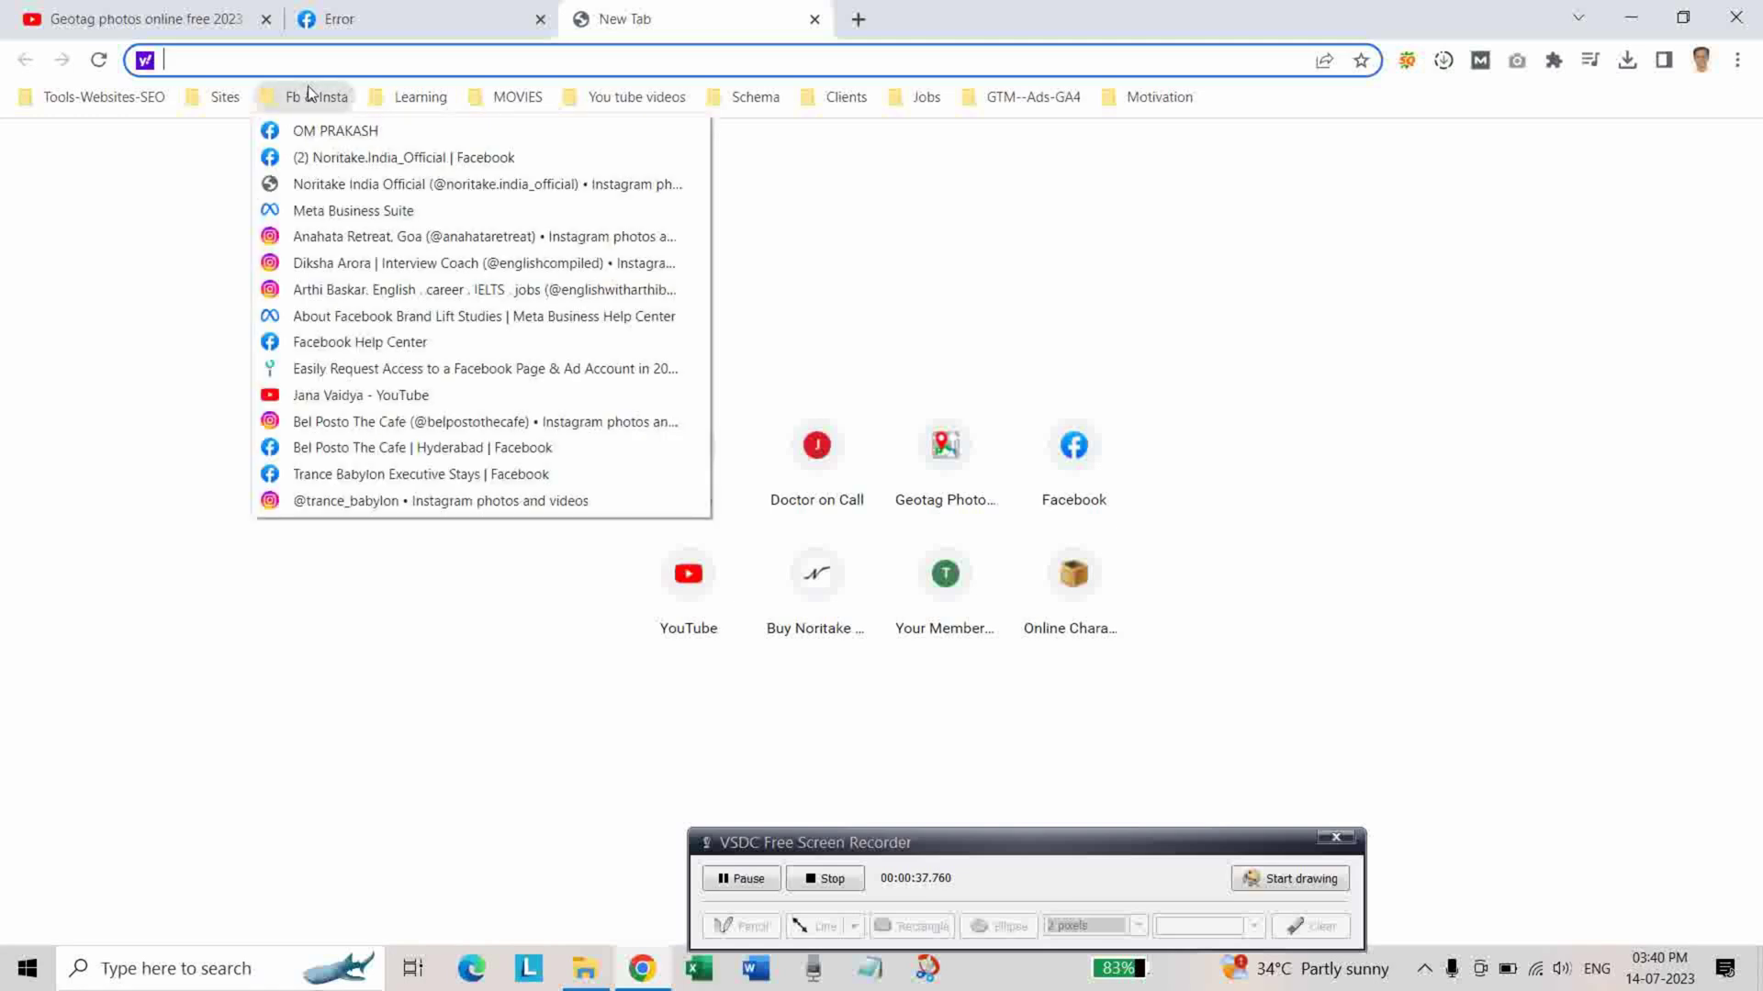
click(307, 130)
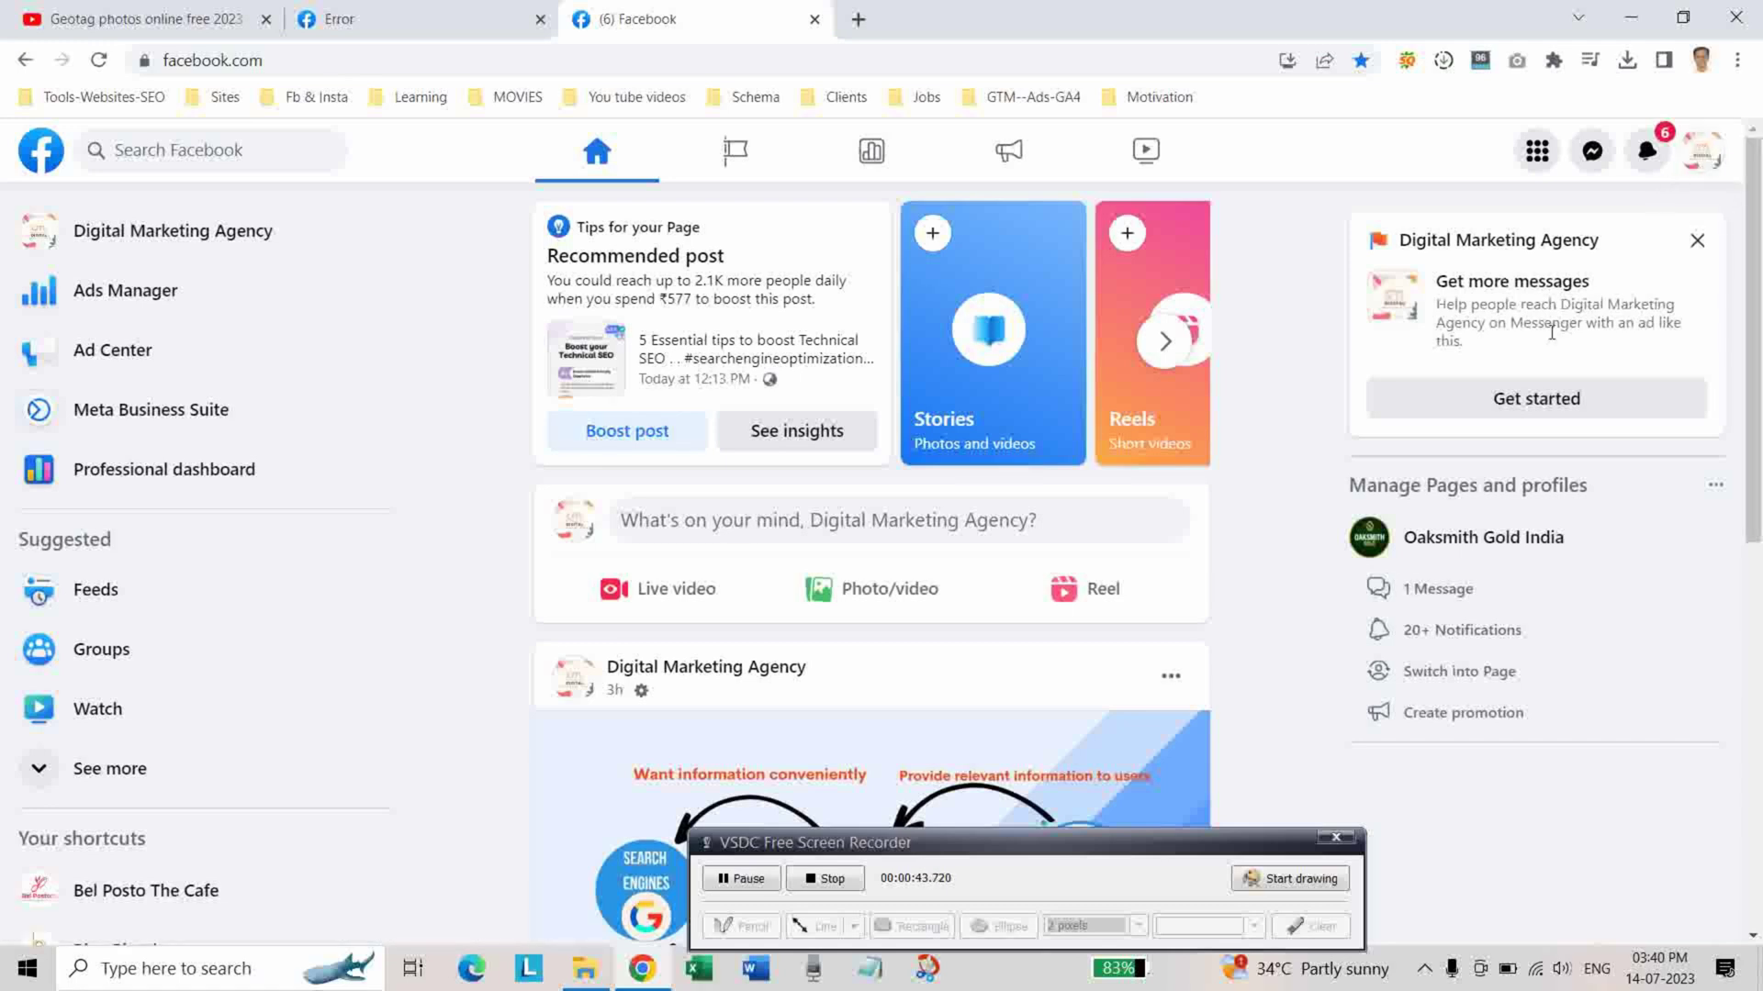
click(1703, 156)
click(1482, 303)
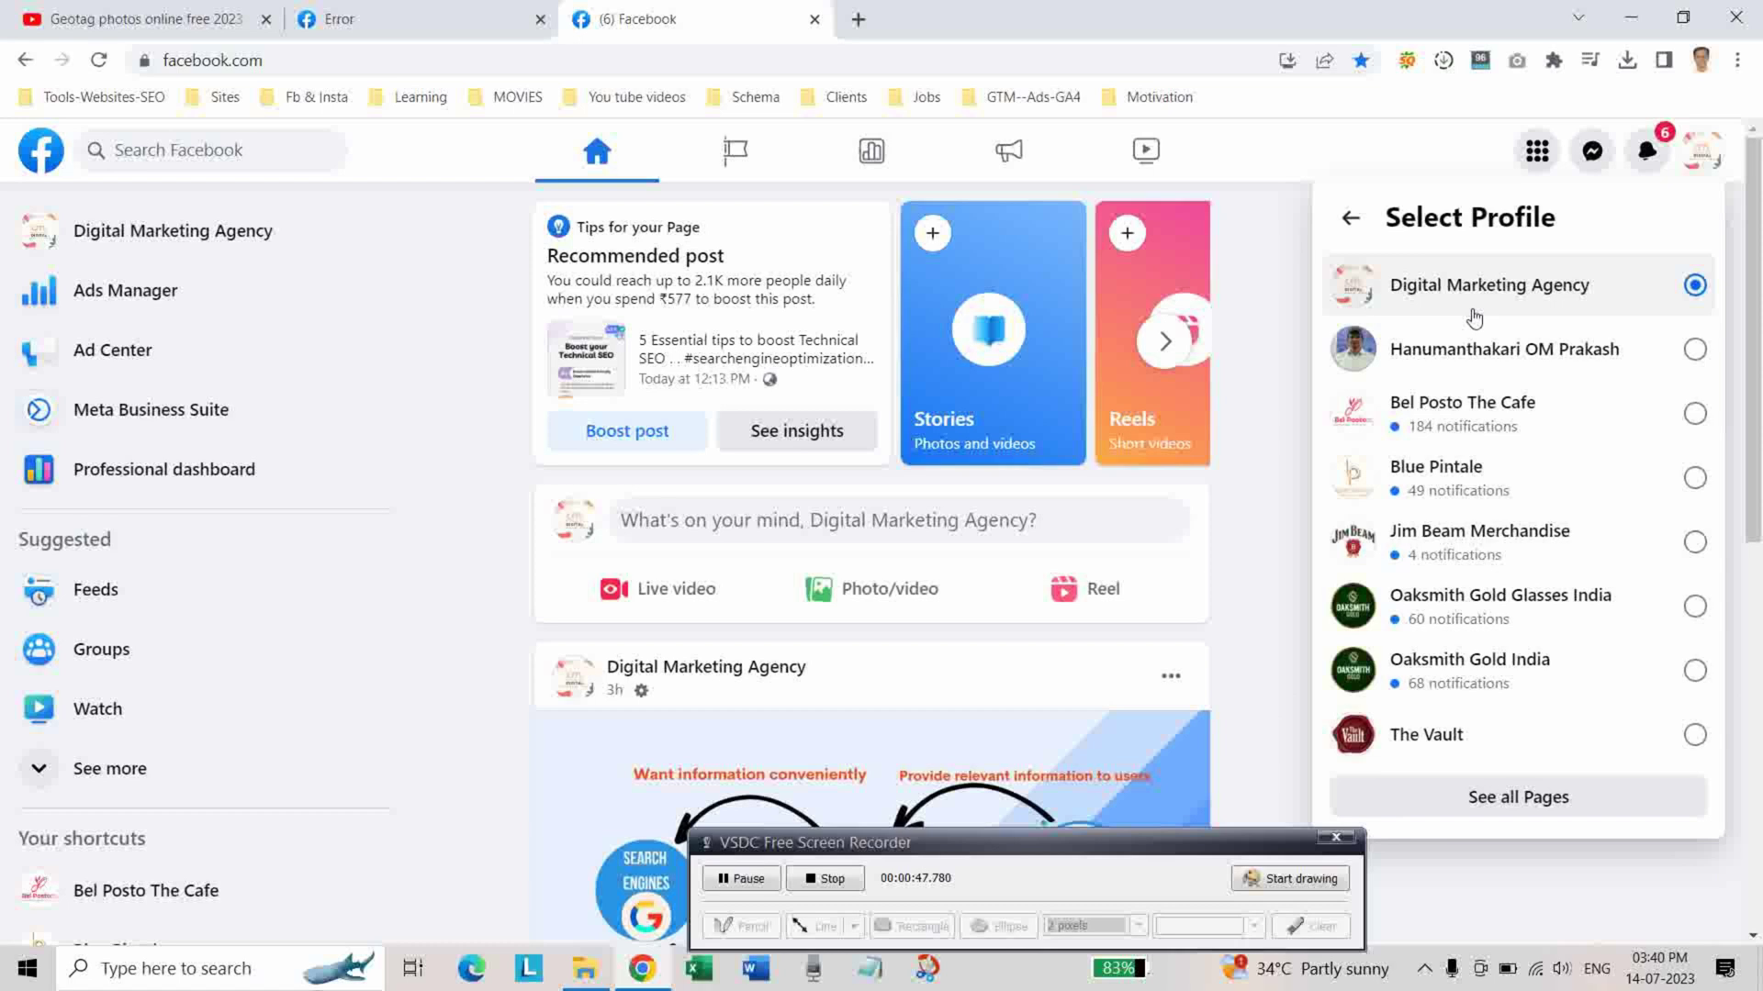
click(1446, 354)
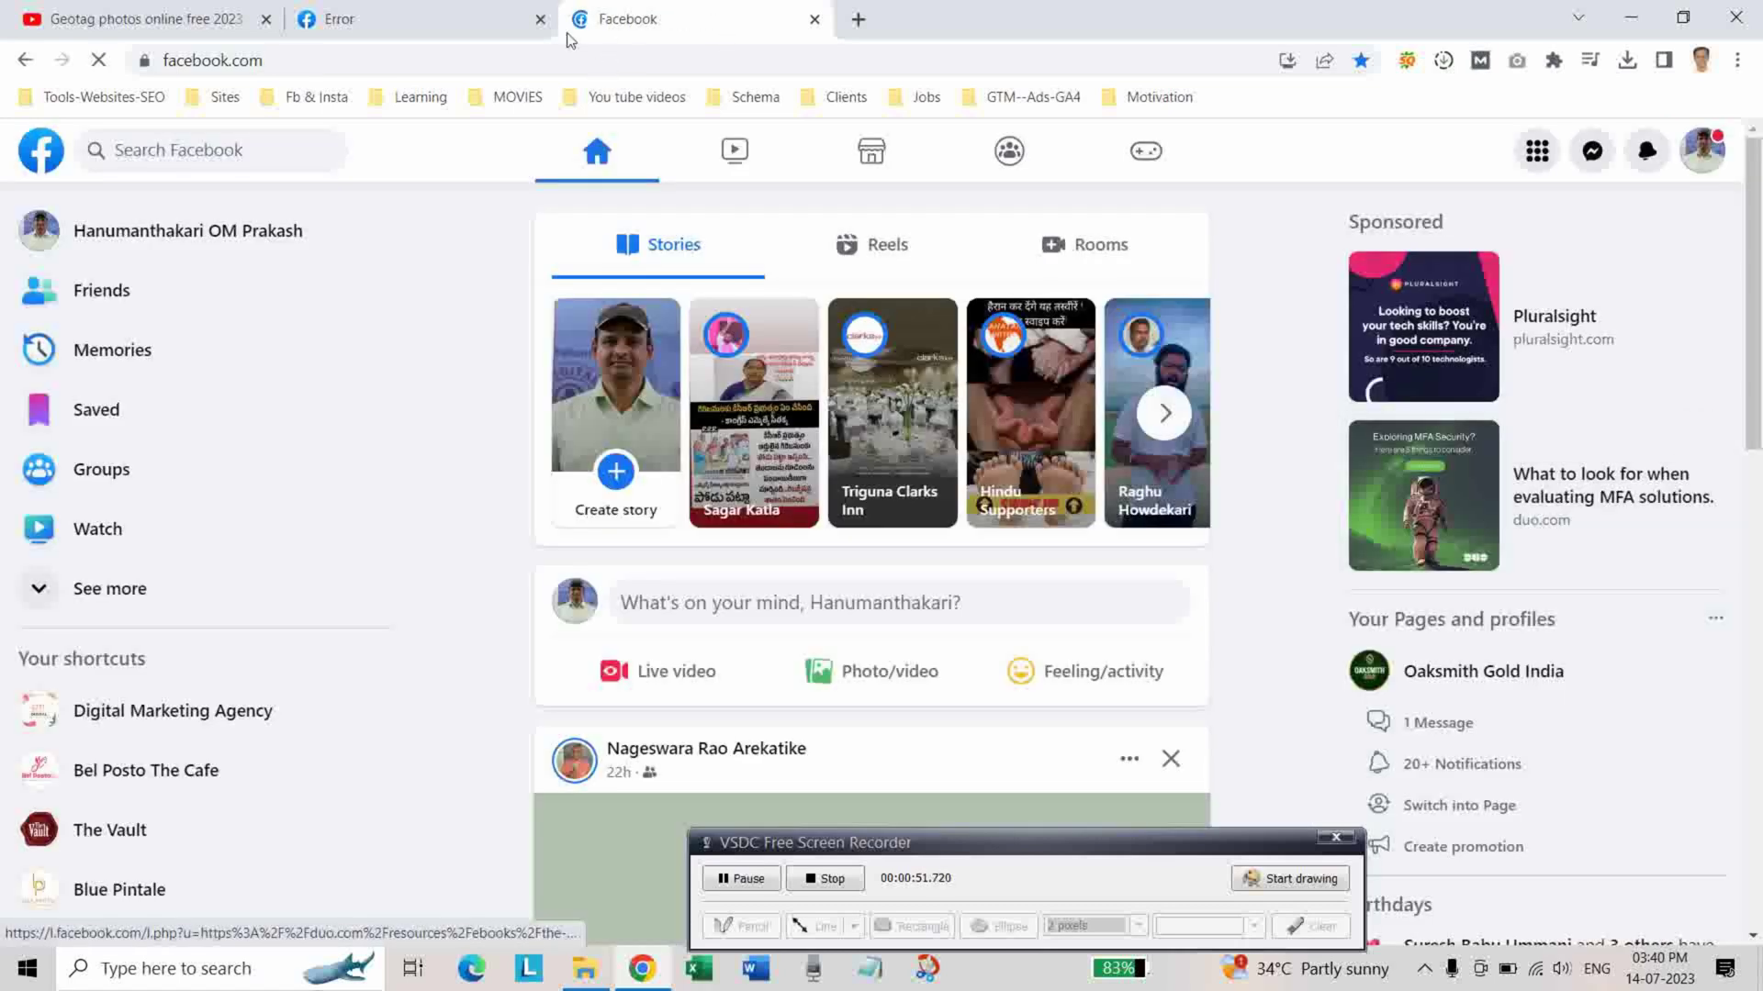
Step: Go to the Privacy section of Facebook's Settings & privacy settings
click(1688, 165)
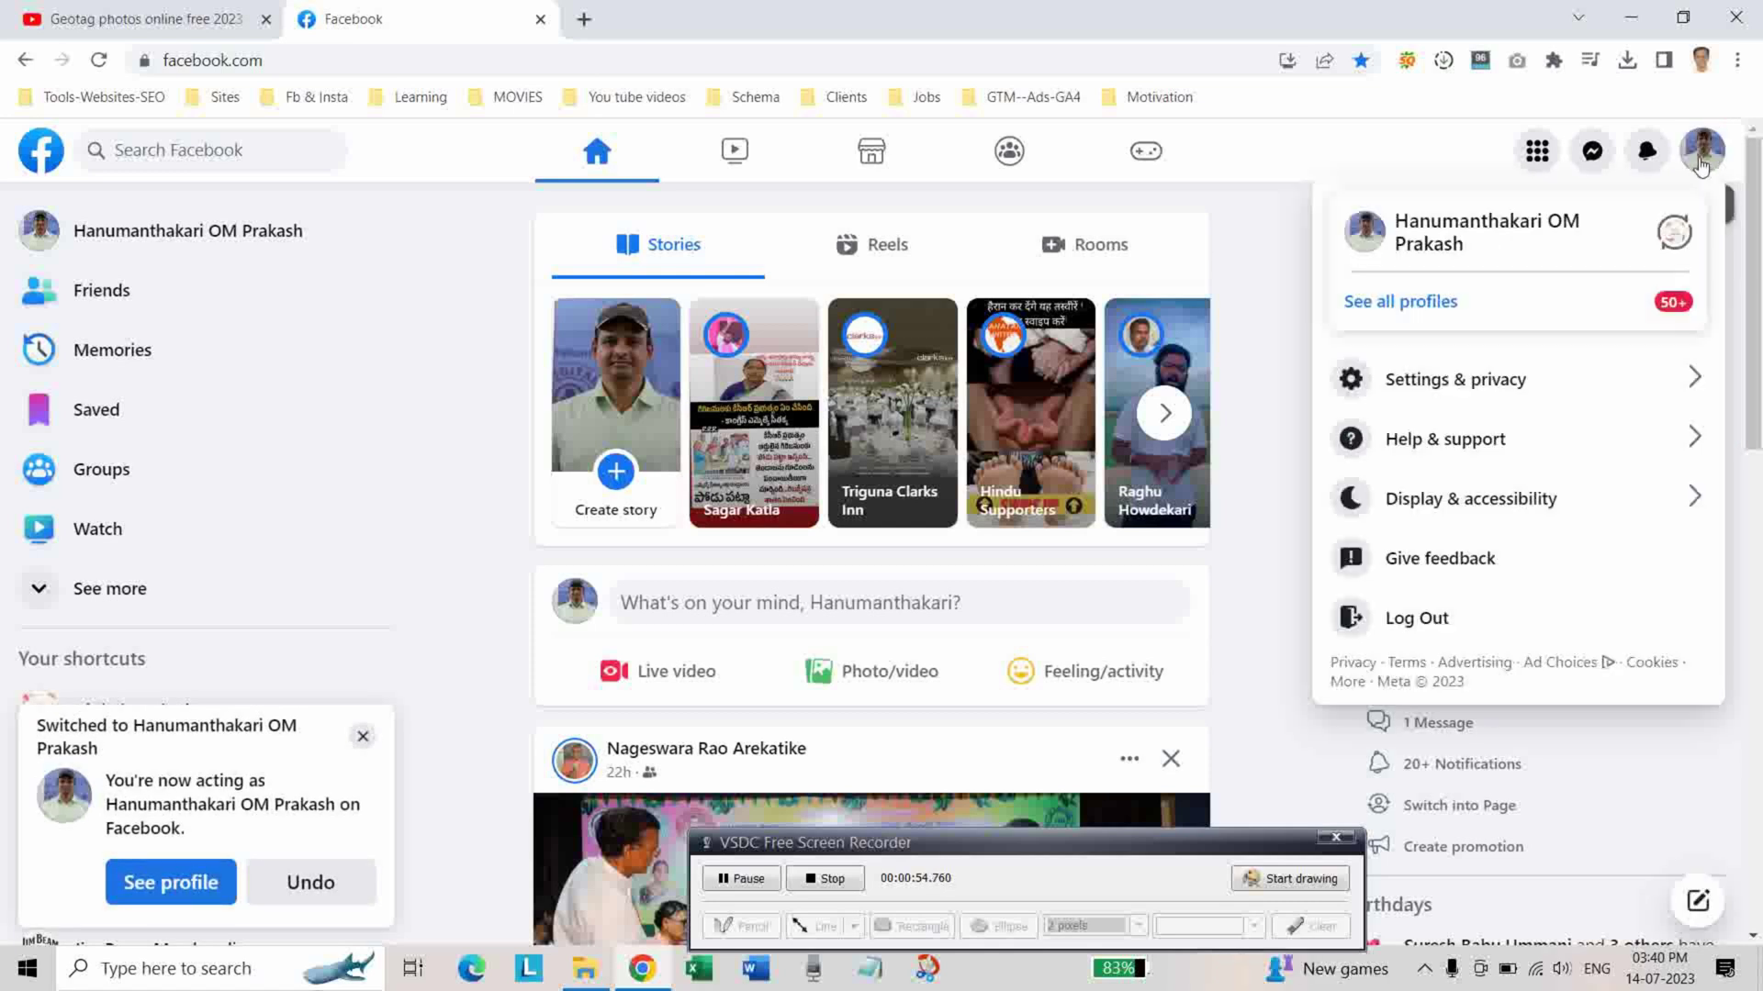
click(1480, 393)
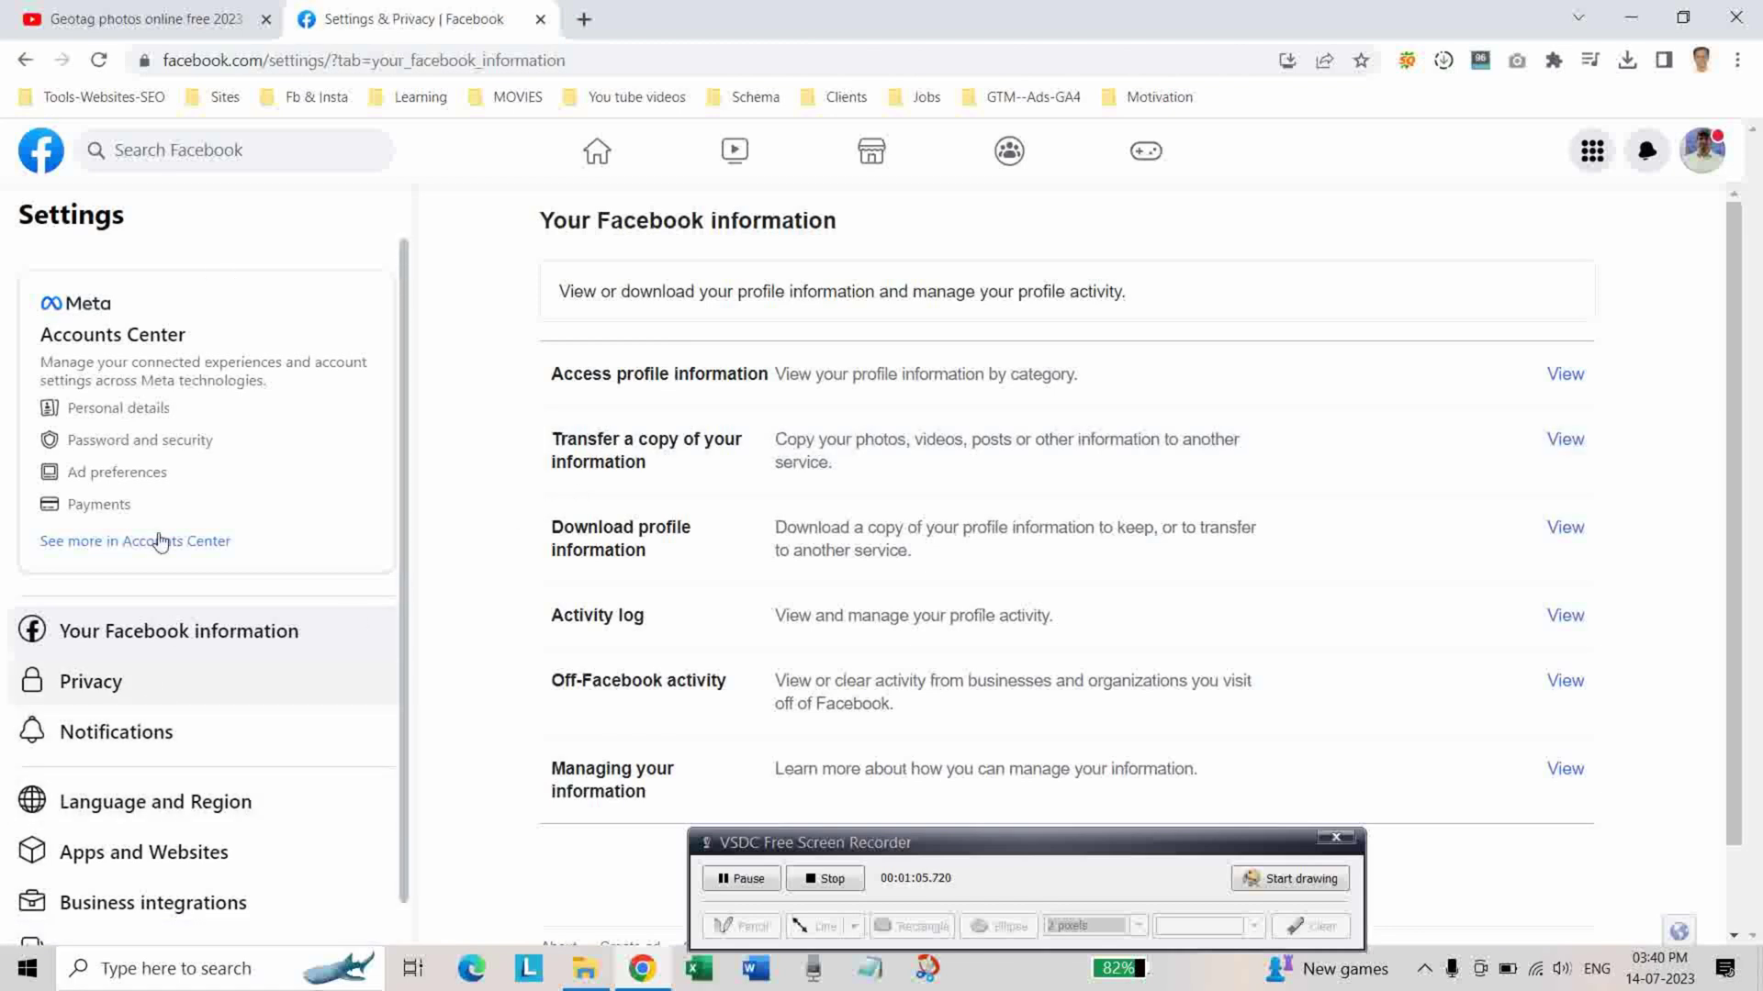
click(118, 689)
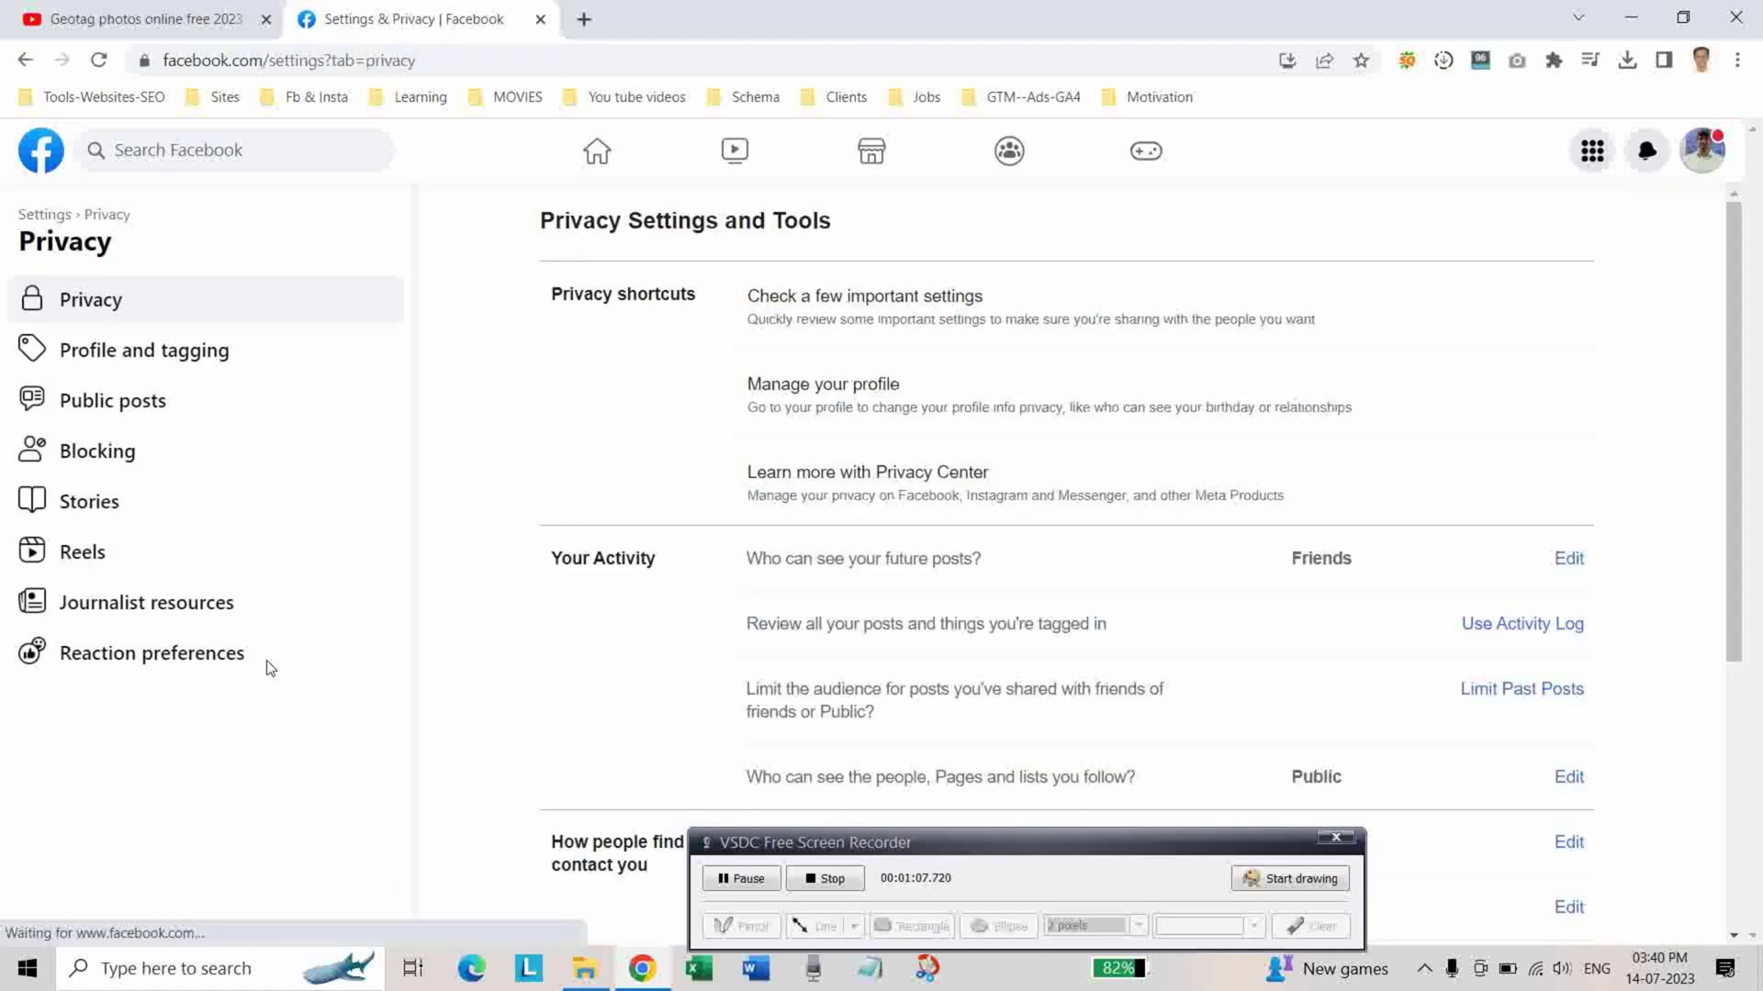
Step: Search Facebook for 'apps and websites' using the recent searches list
click(147, 148)
text(ap)
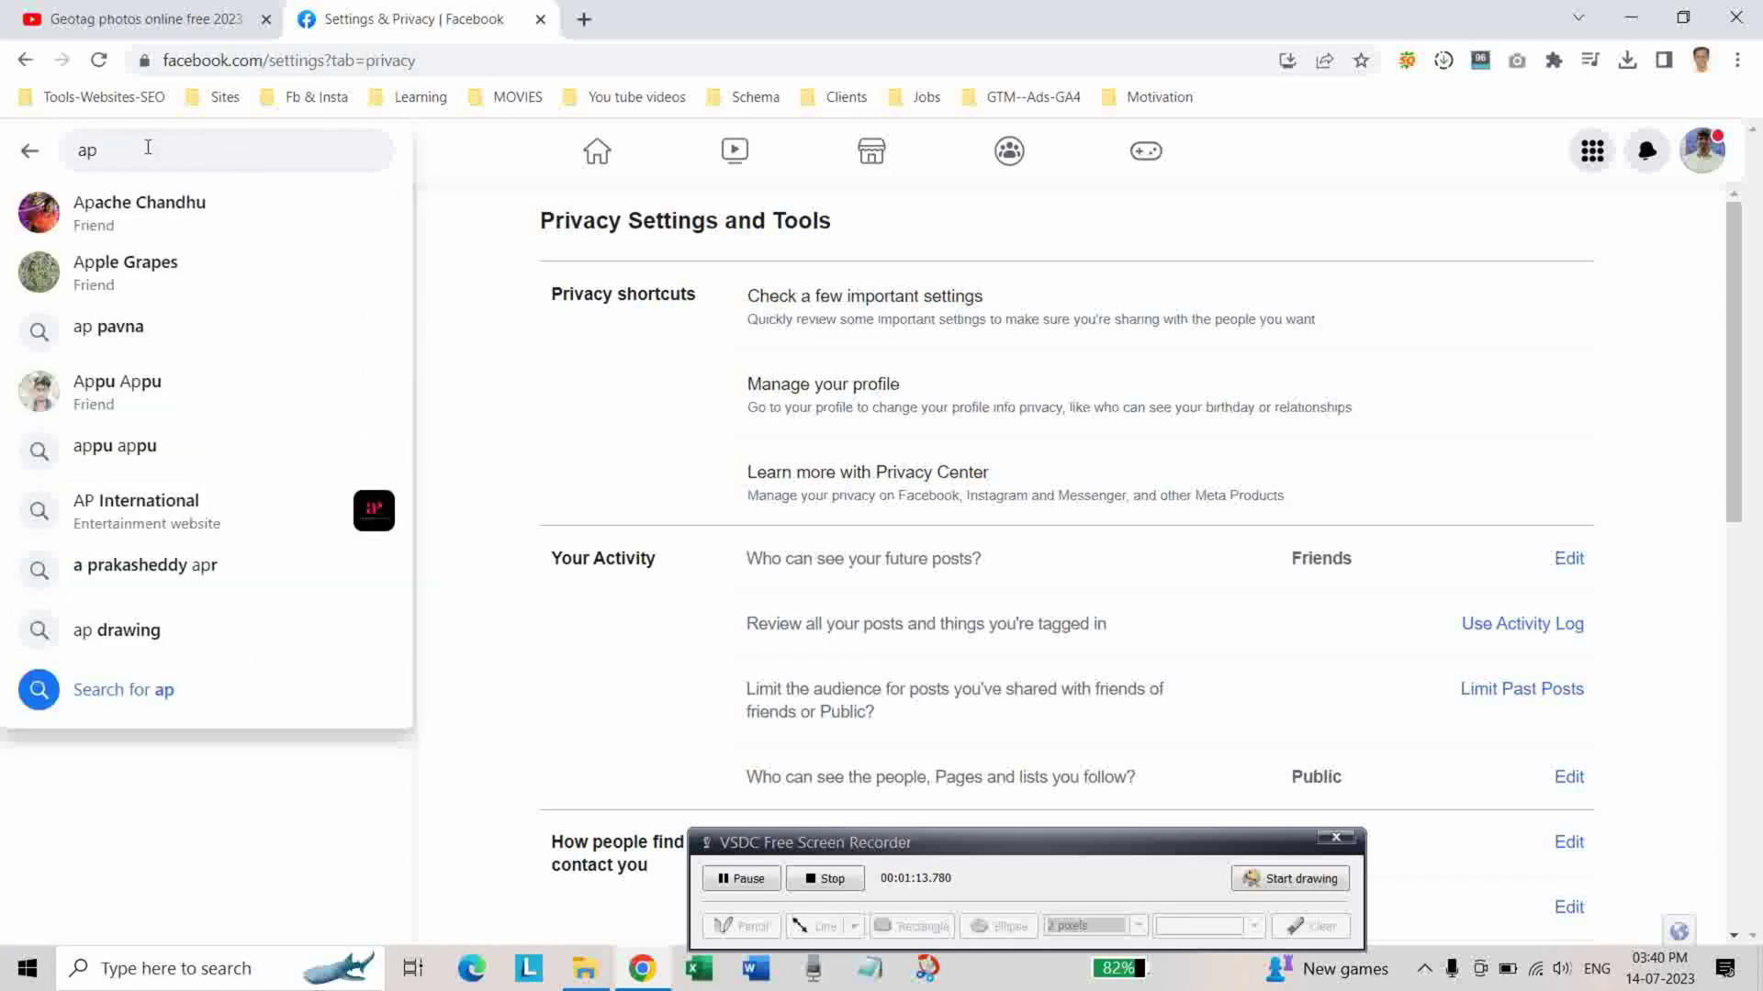
text(p)
key(BackSpace)
key(BackSpace)
key(BackSpace)
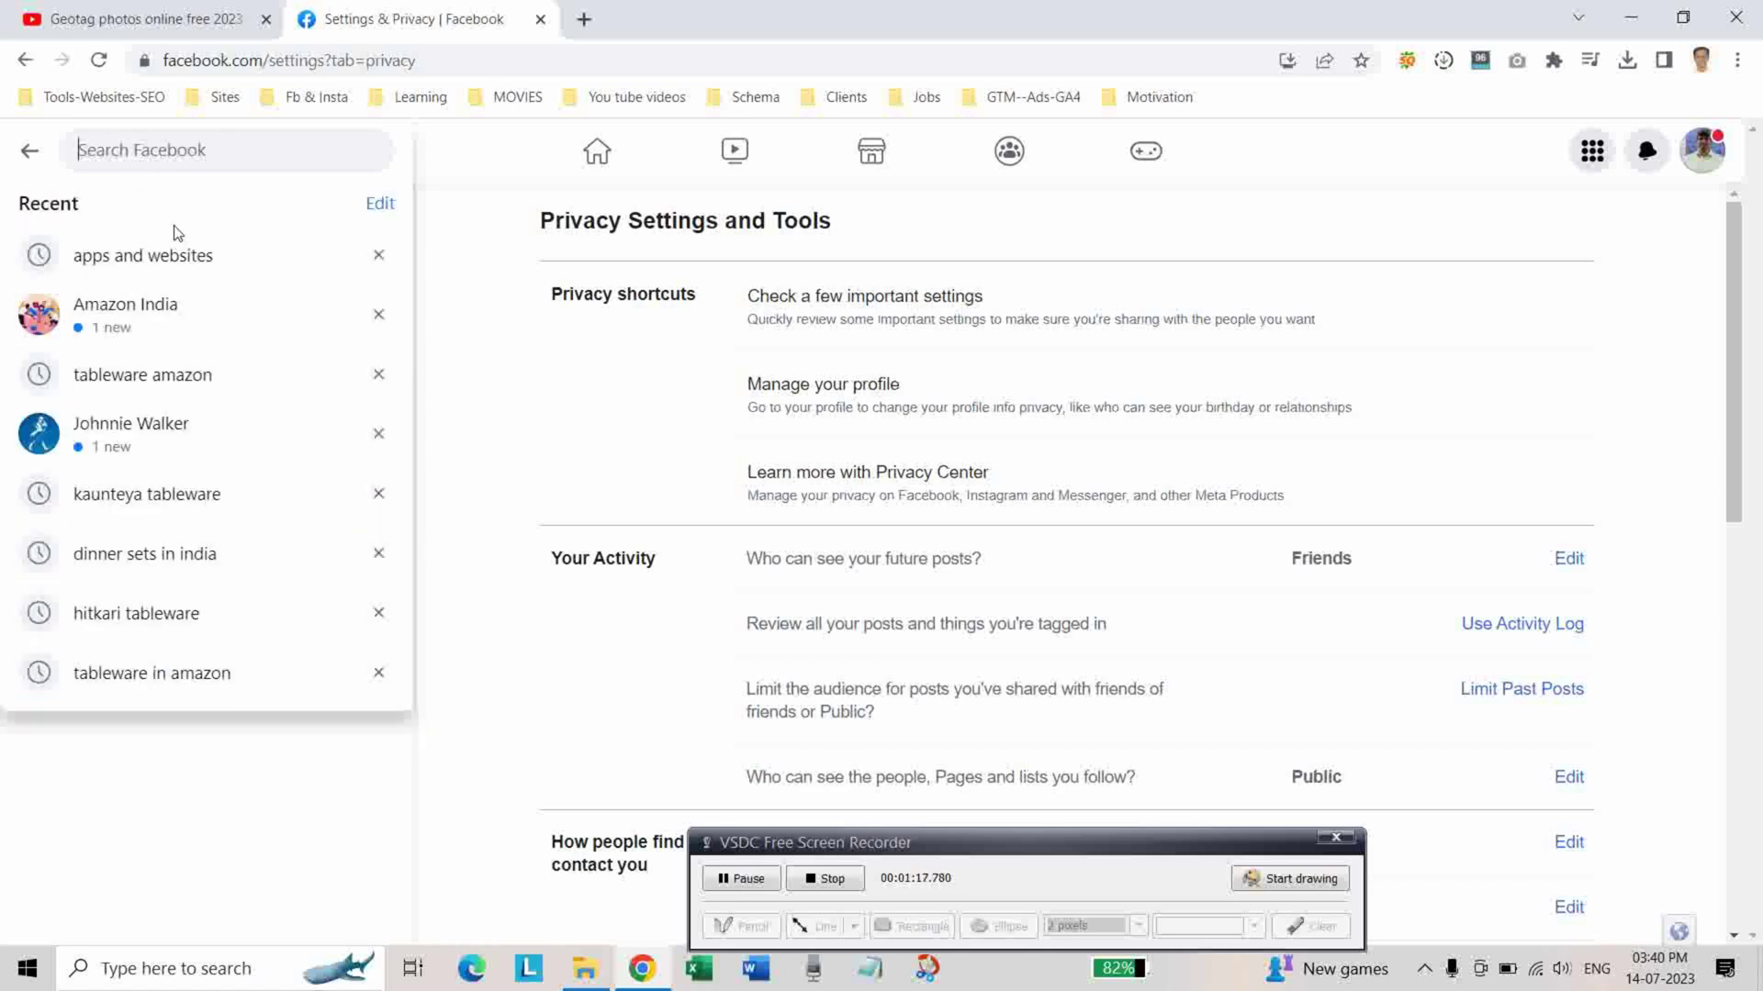
click(171, 256)
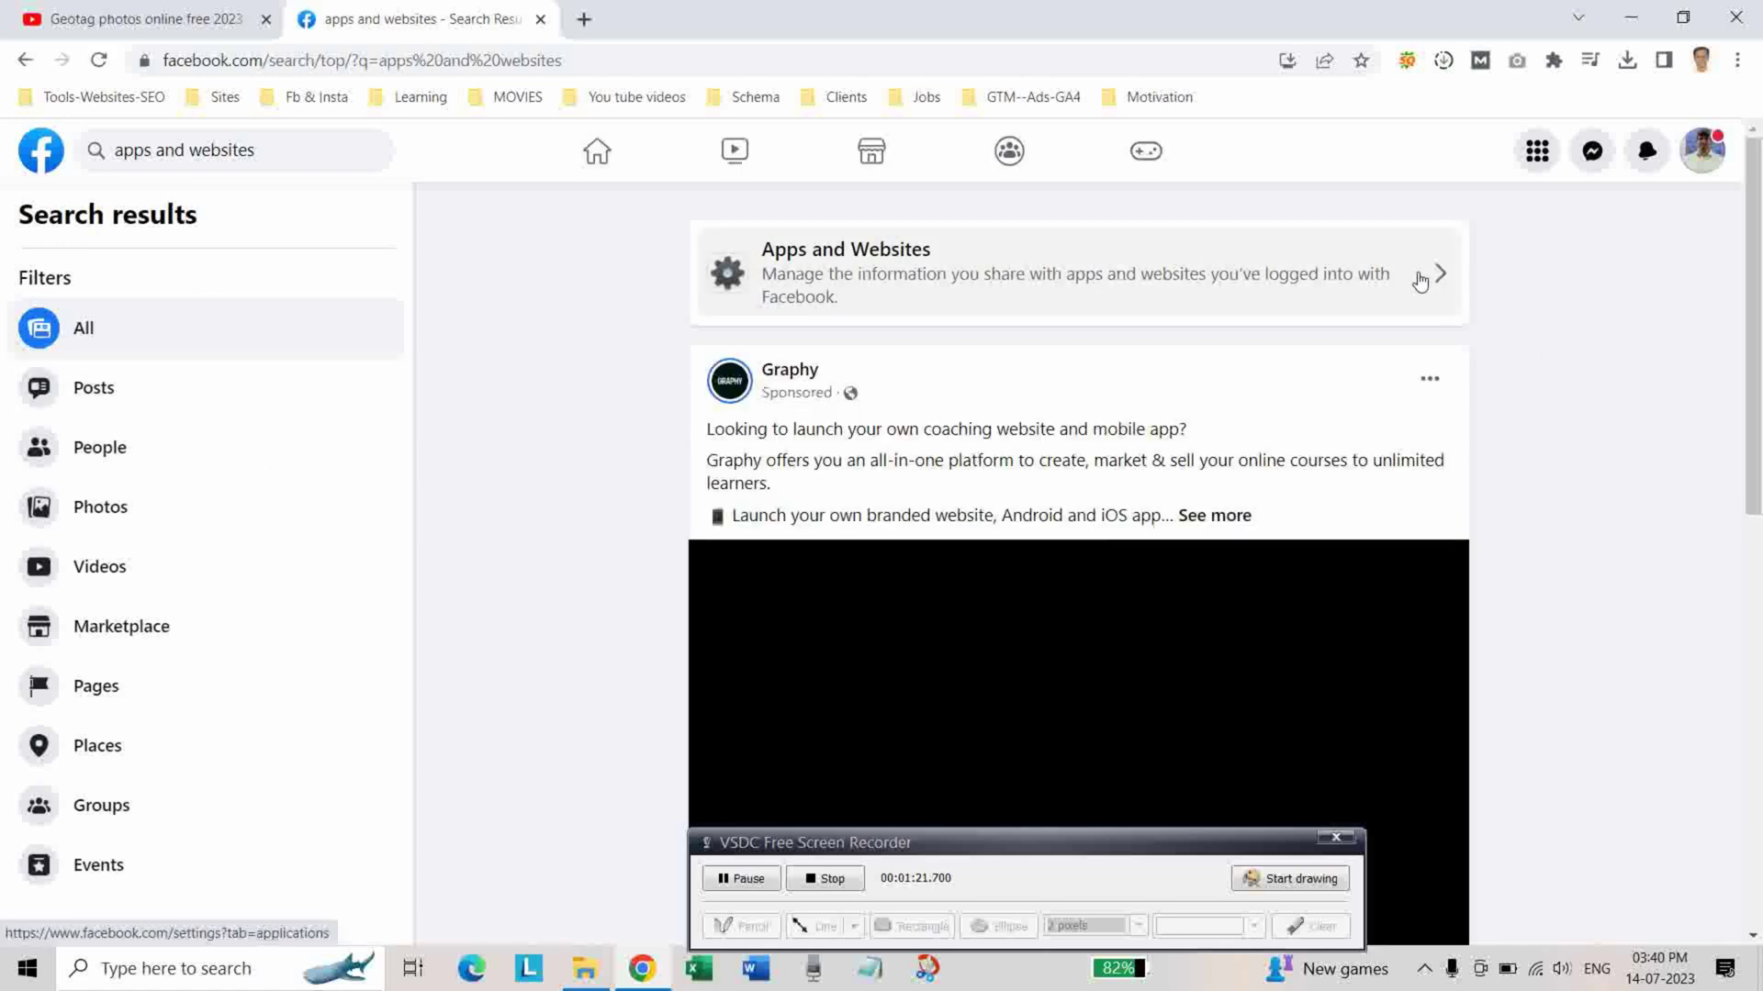
Step: Turn off the Apps, websites and games preference in the Apps and Websites settings
click(1420, 282)
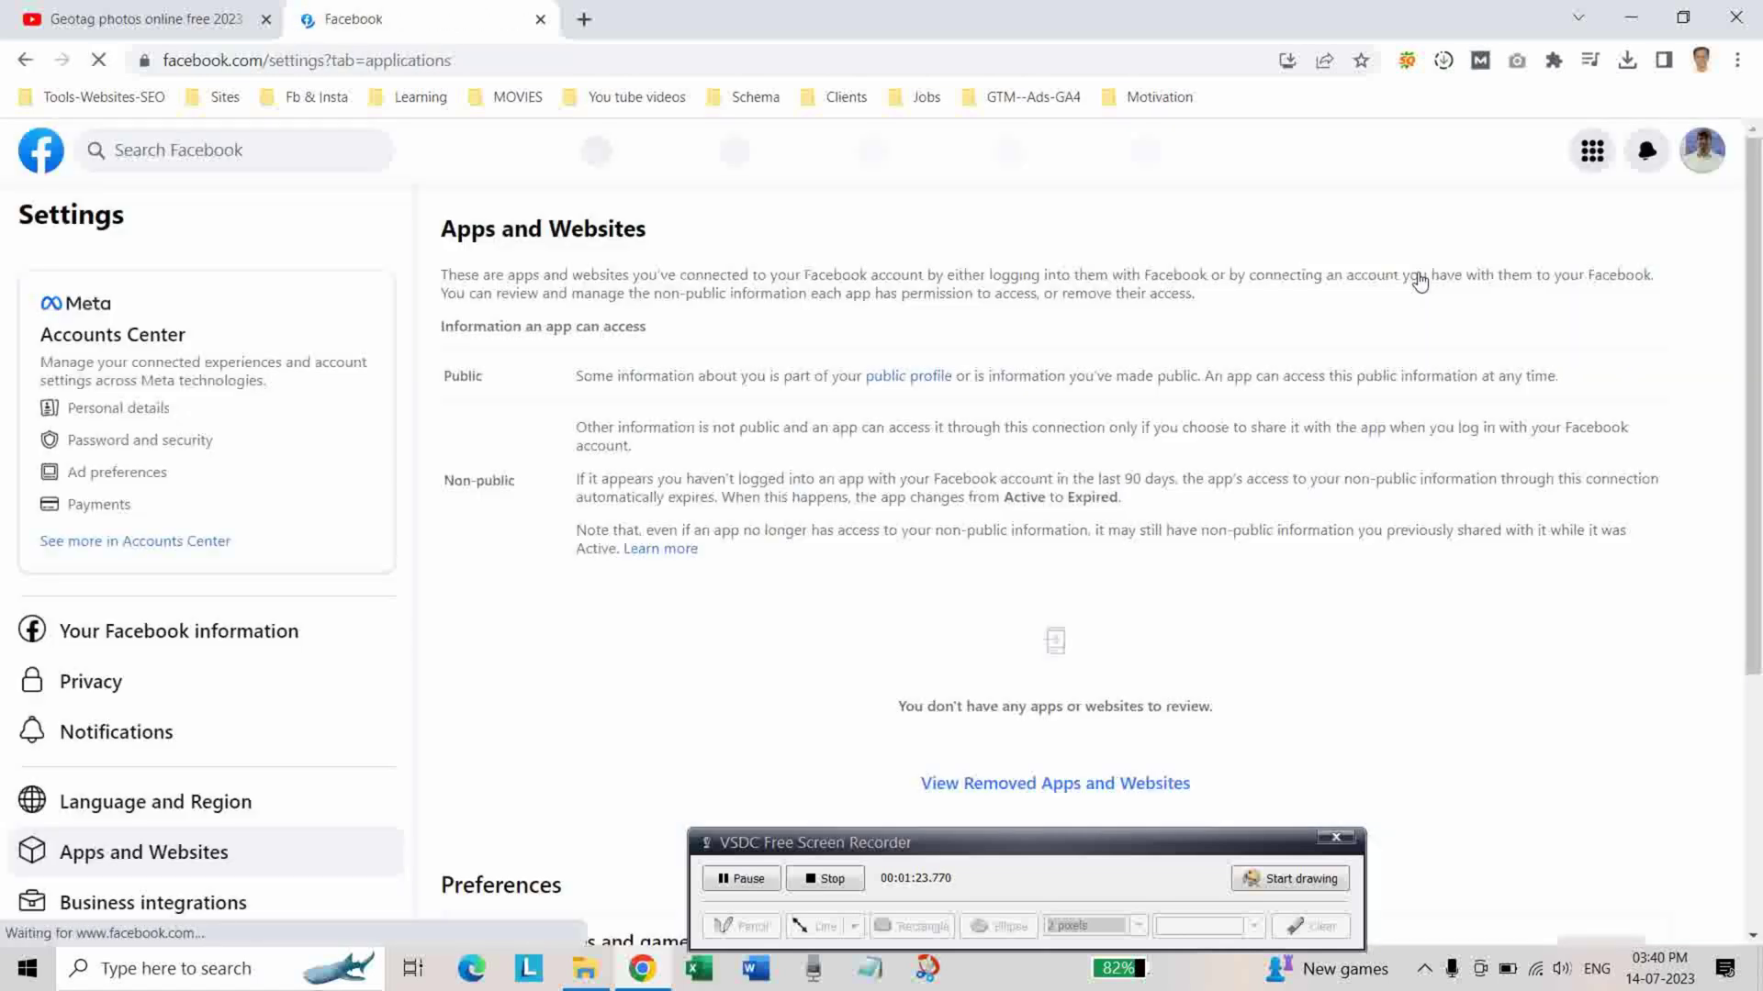
scroll(1294, 594, down, 4)
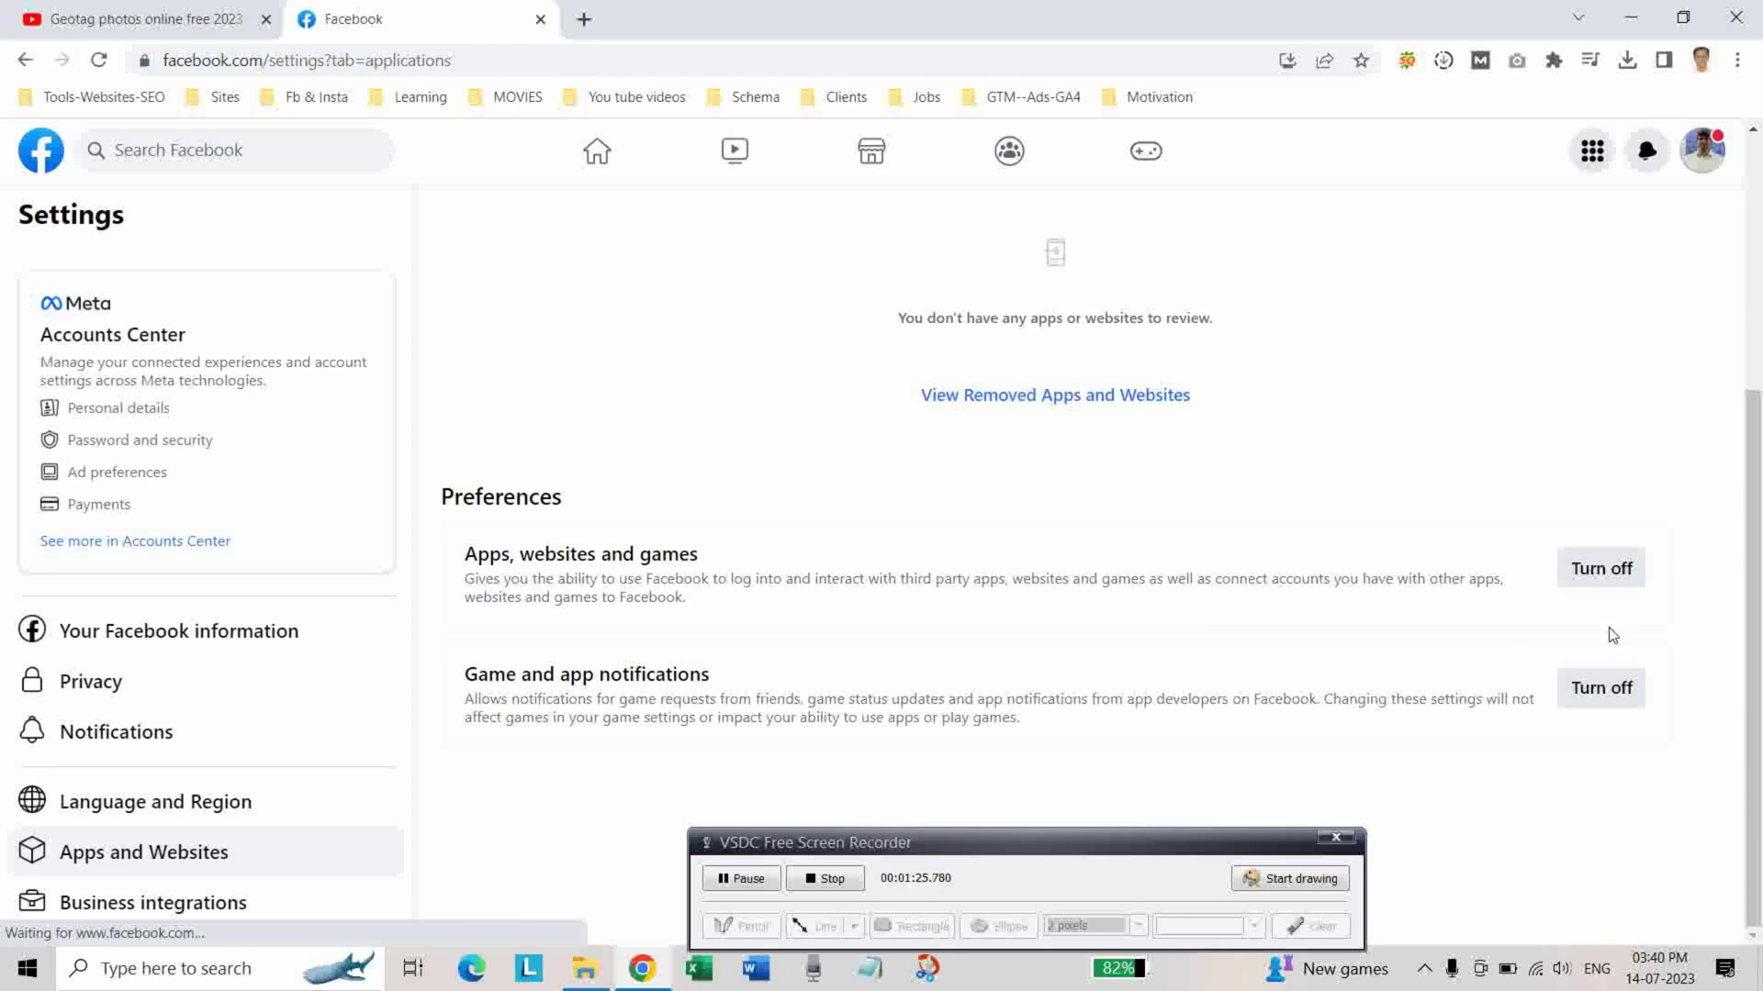
click(1592, 575)
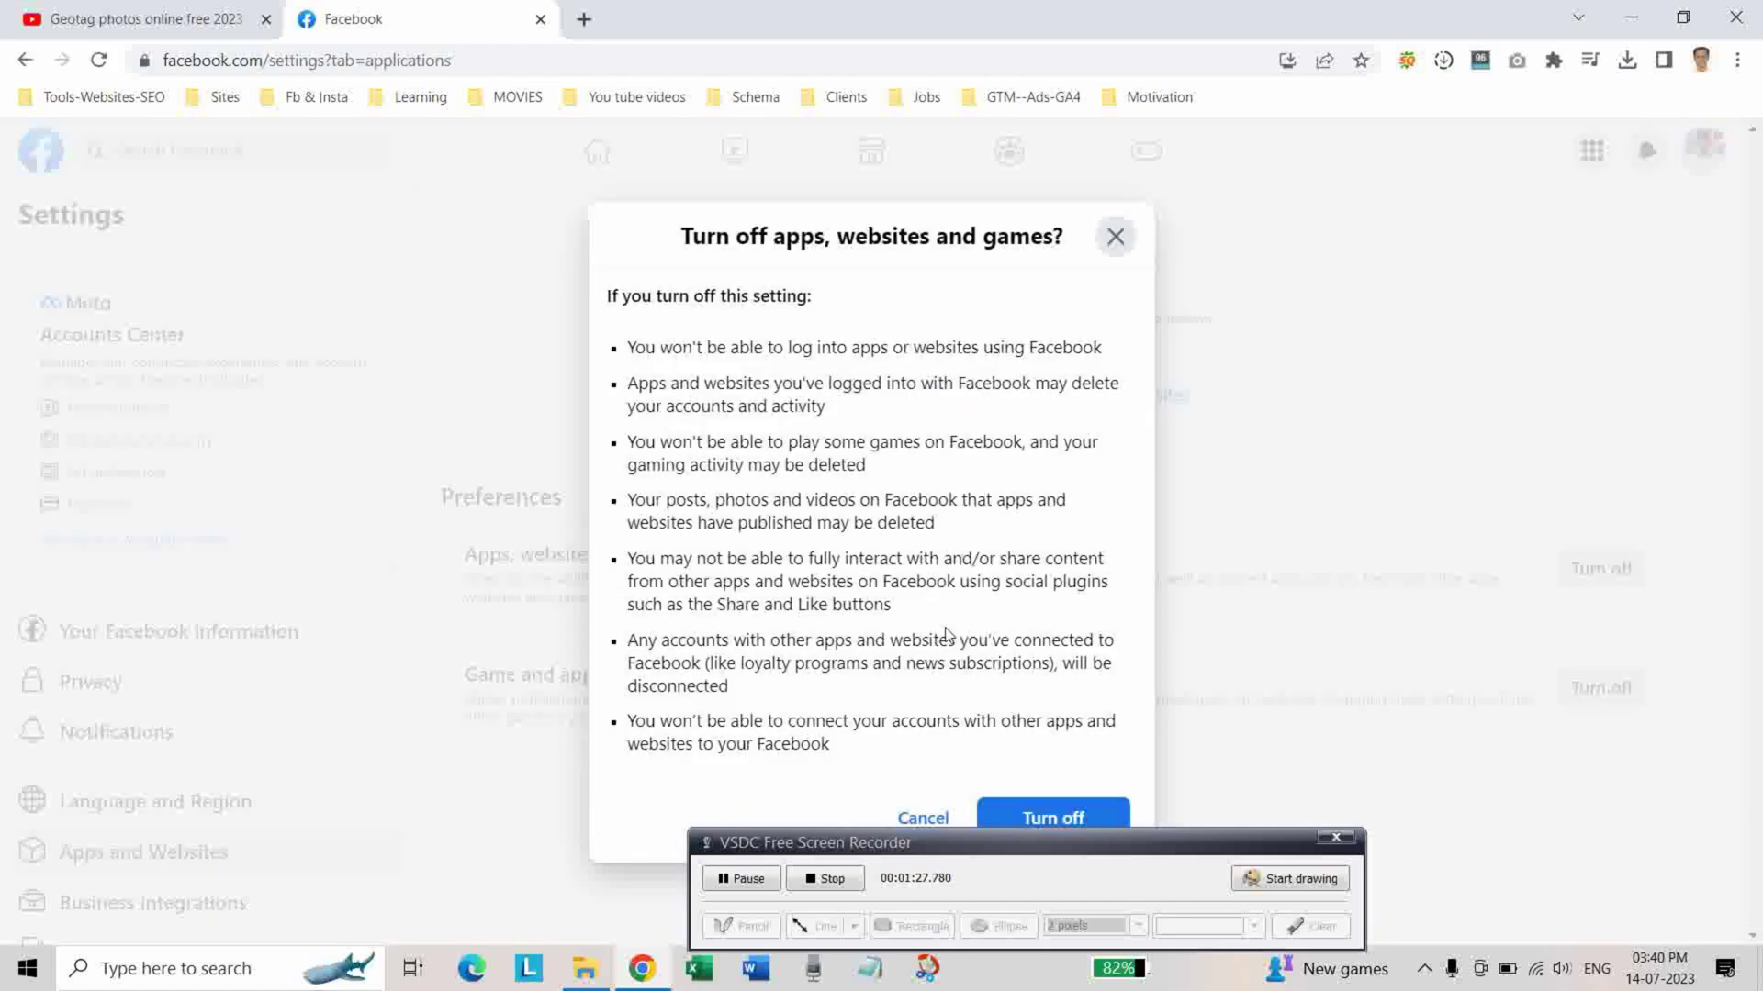
drag(972, 842, 1309, 514)
click(1104, 820)
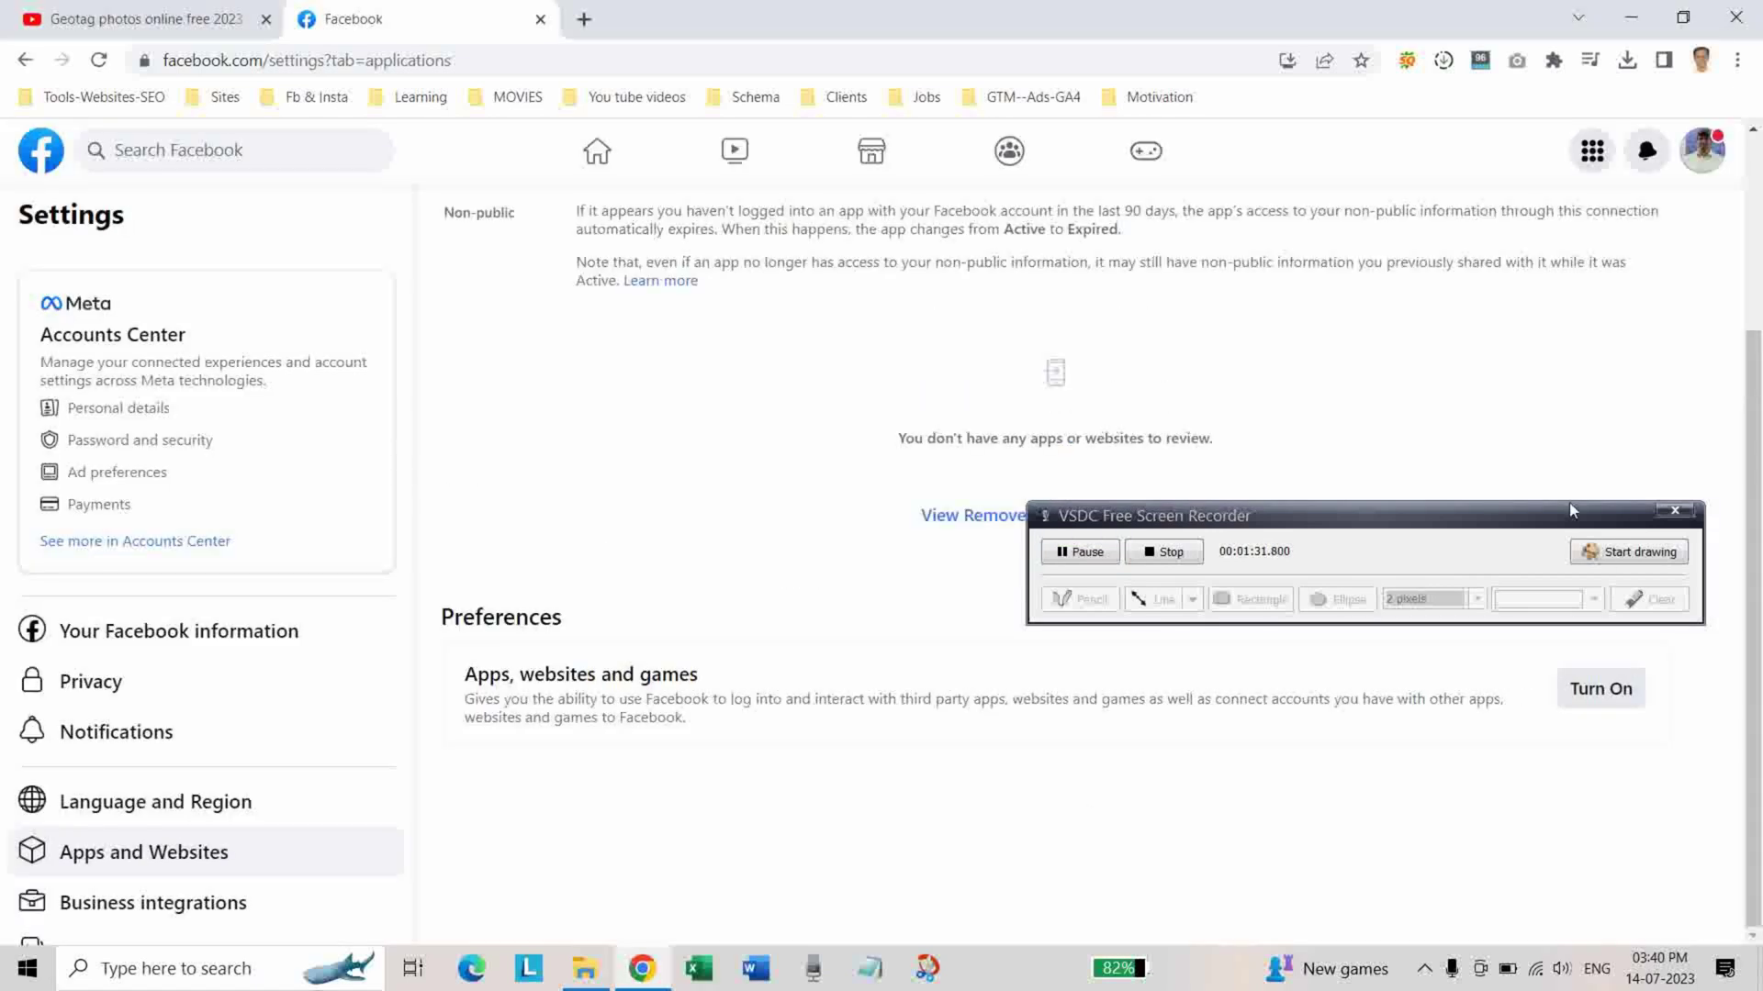
Step: Turn the Apps, websites and games preference back on and confirm
drag(1459, 521, 1081, 869)
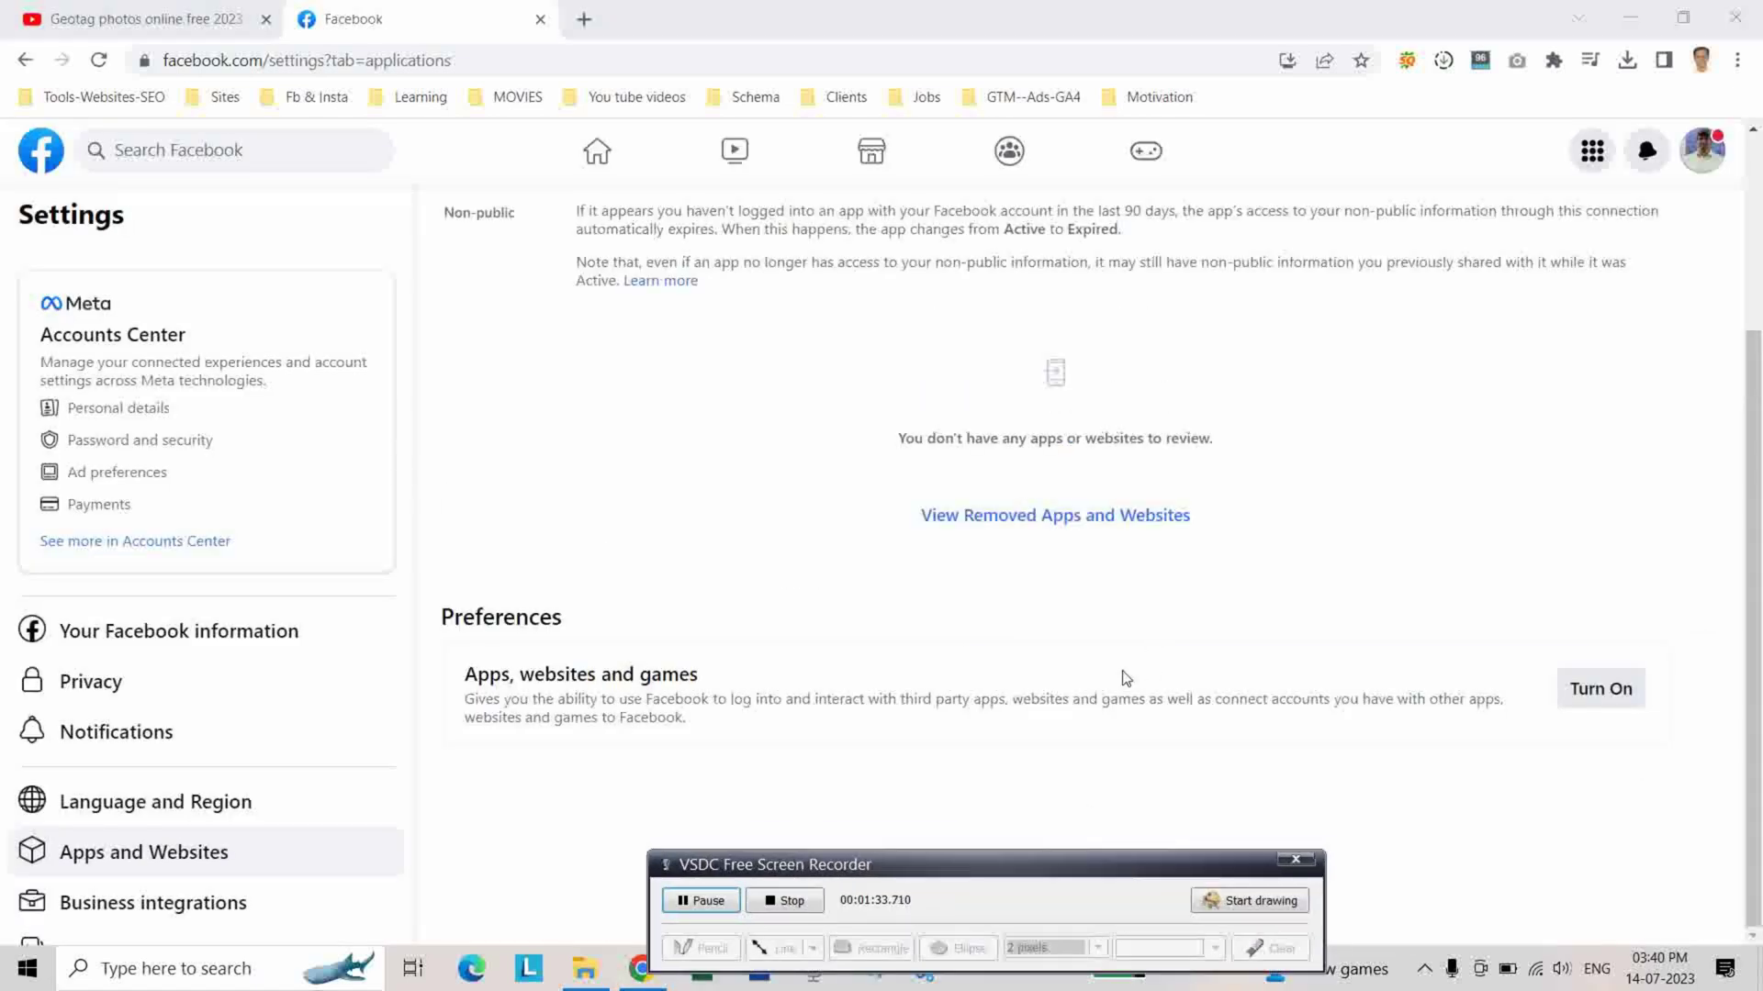
click(1597, 693)
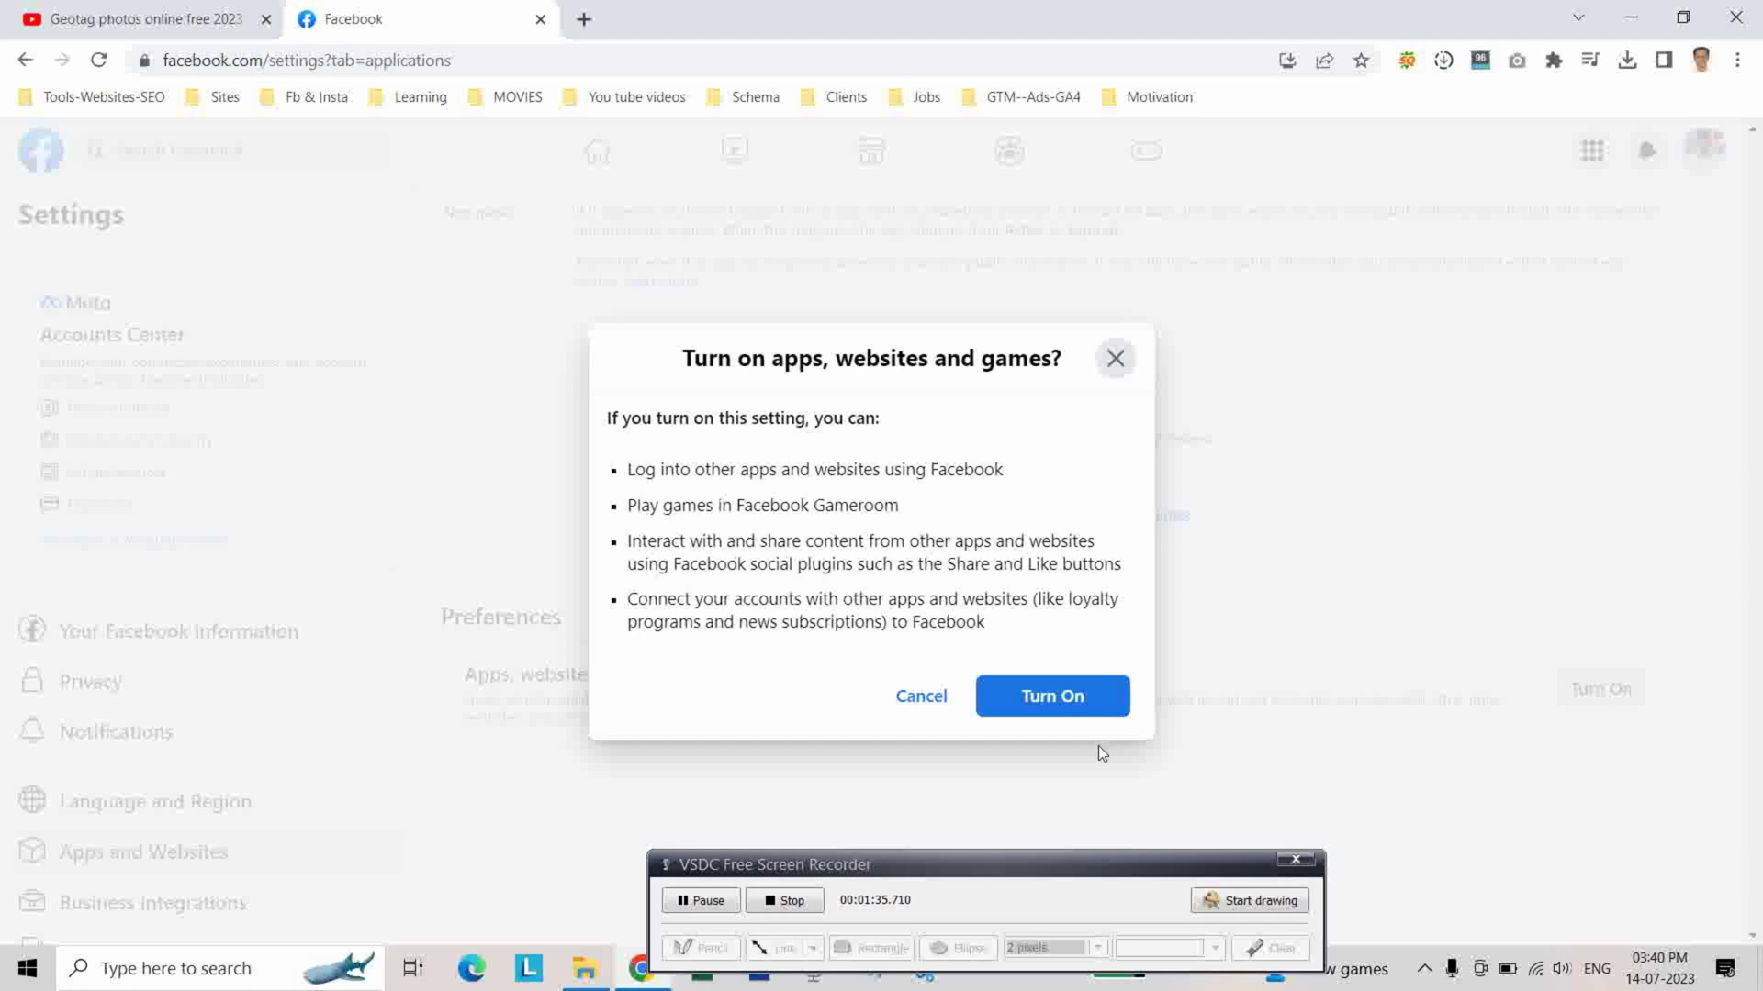
click(1054, 697)
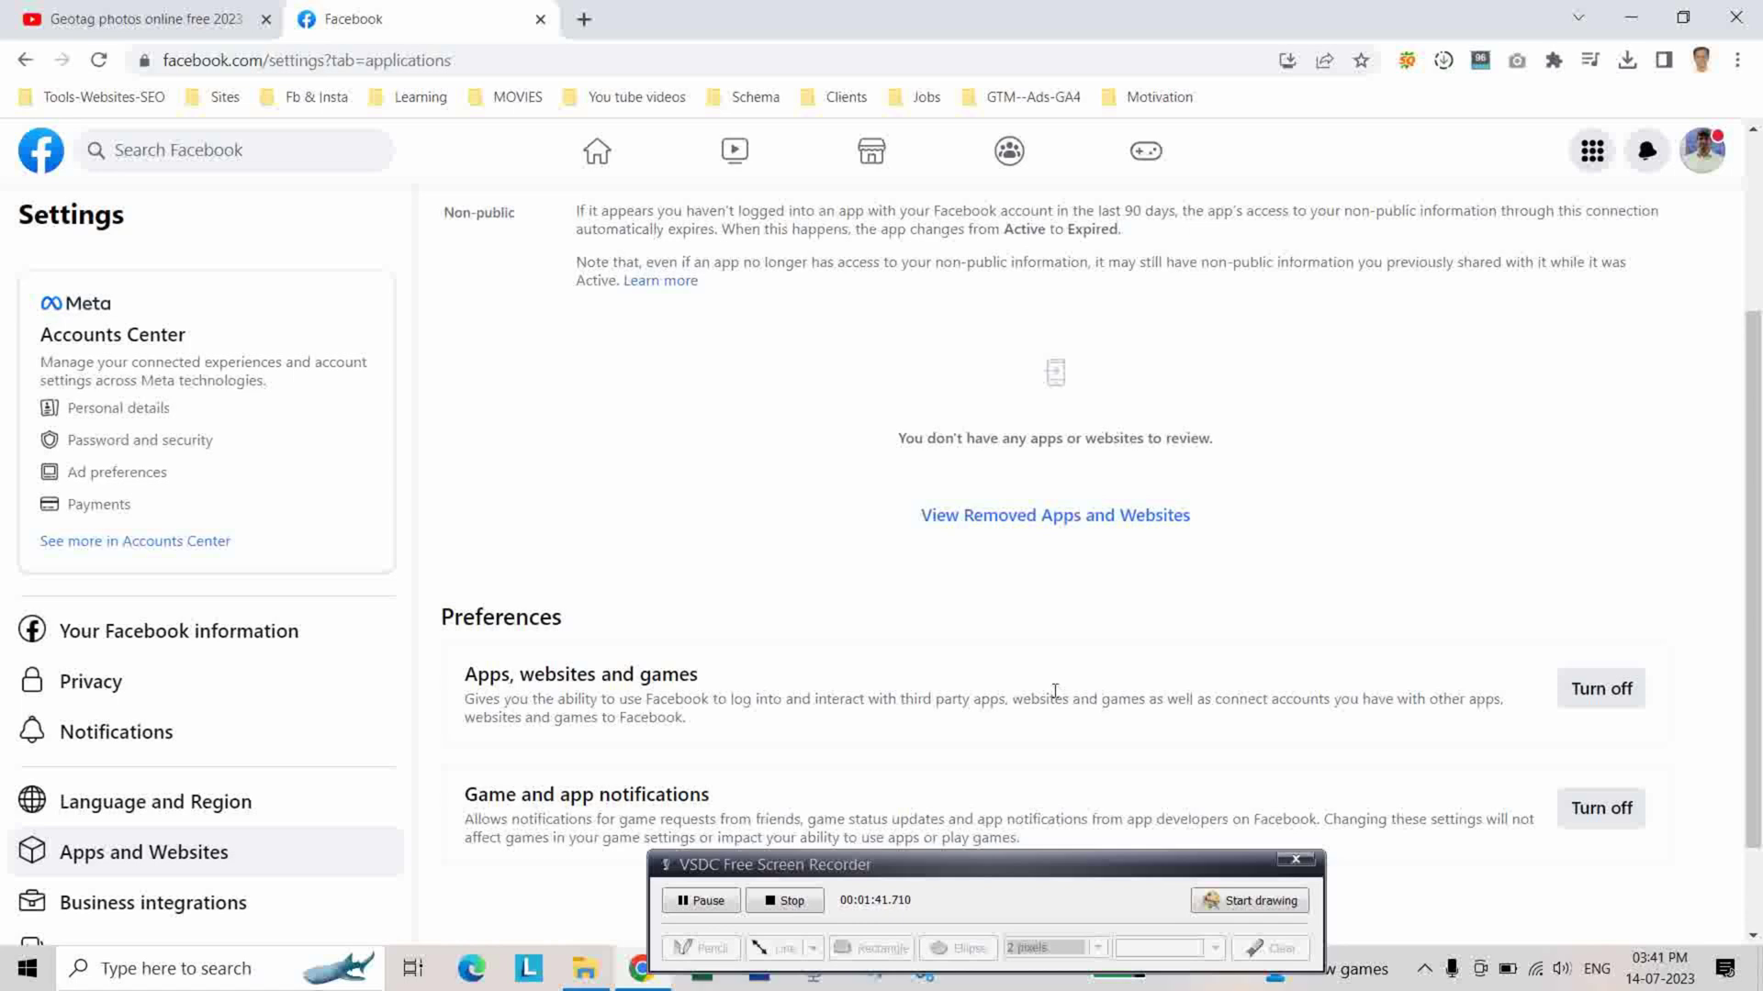
Step: Share the channel's transfer-failures fix video to Facebook from its menu, then return to the YouTube channel
click(172, 21)
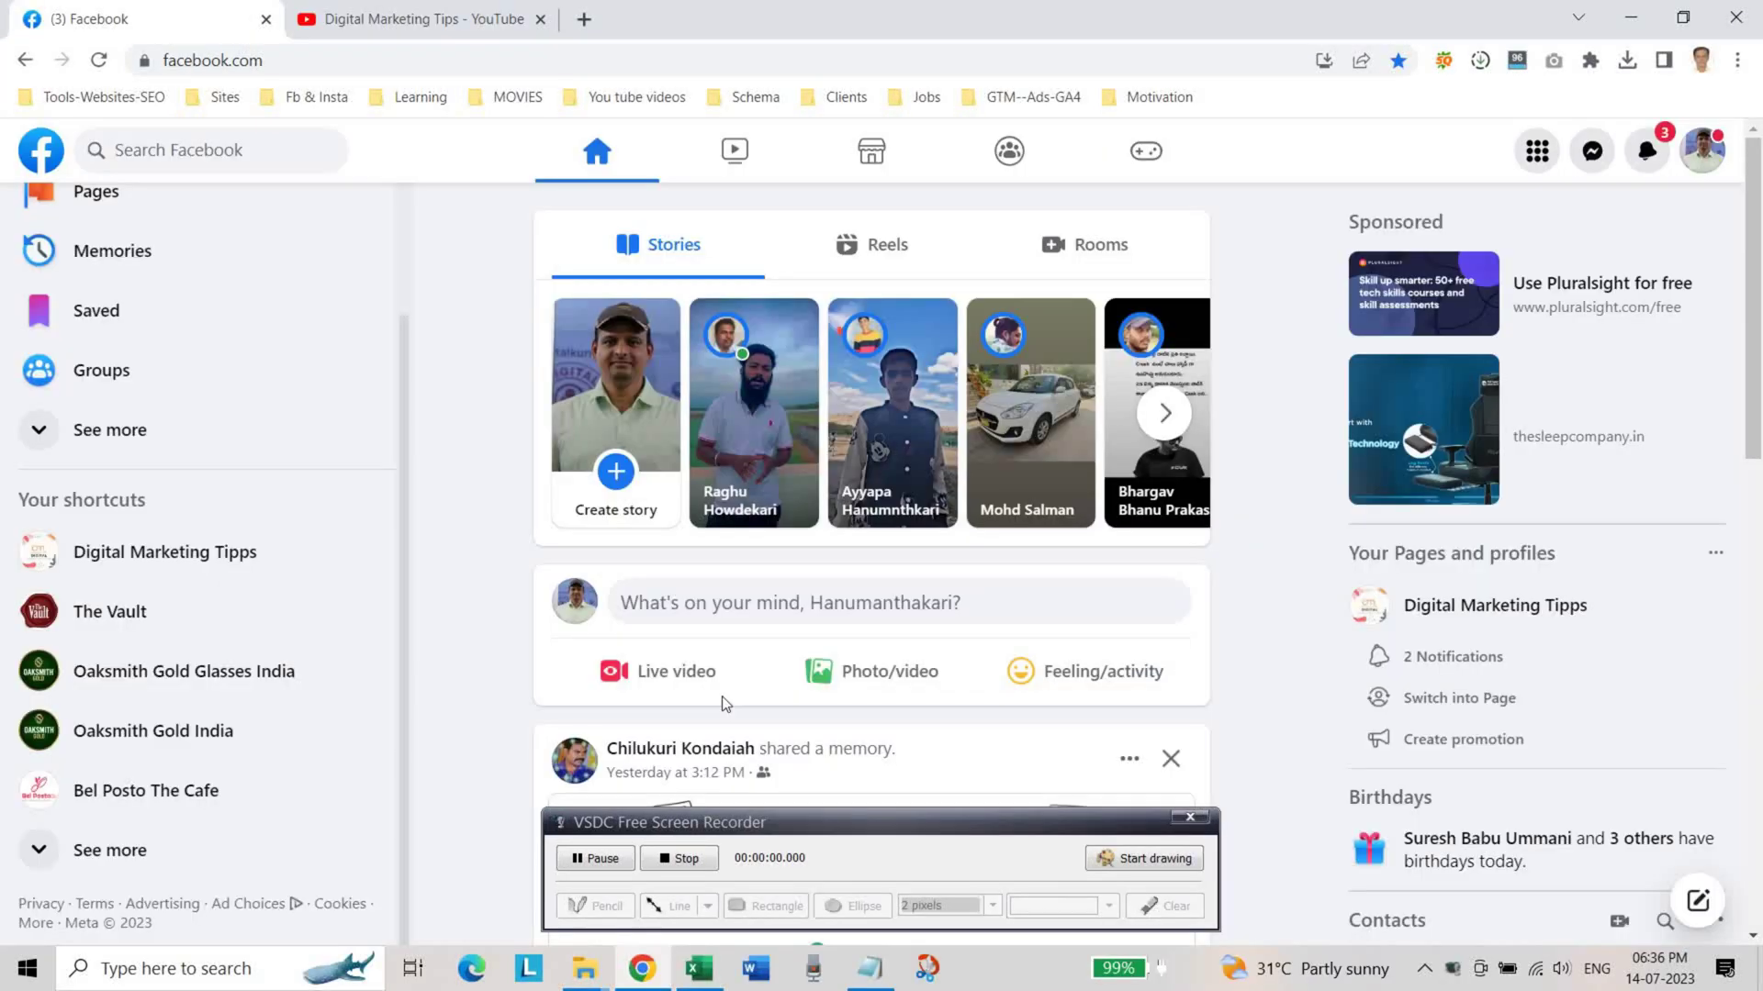
click(450, 25)
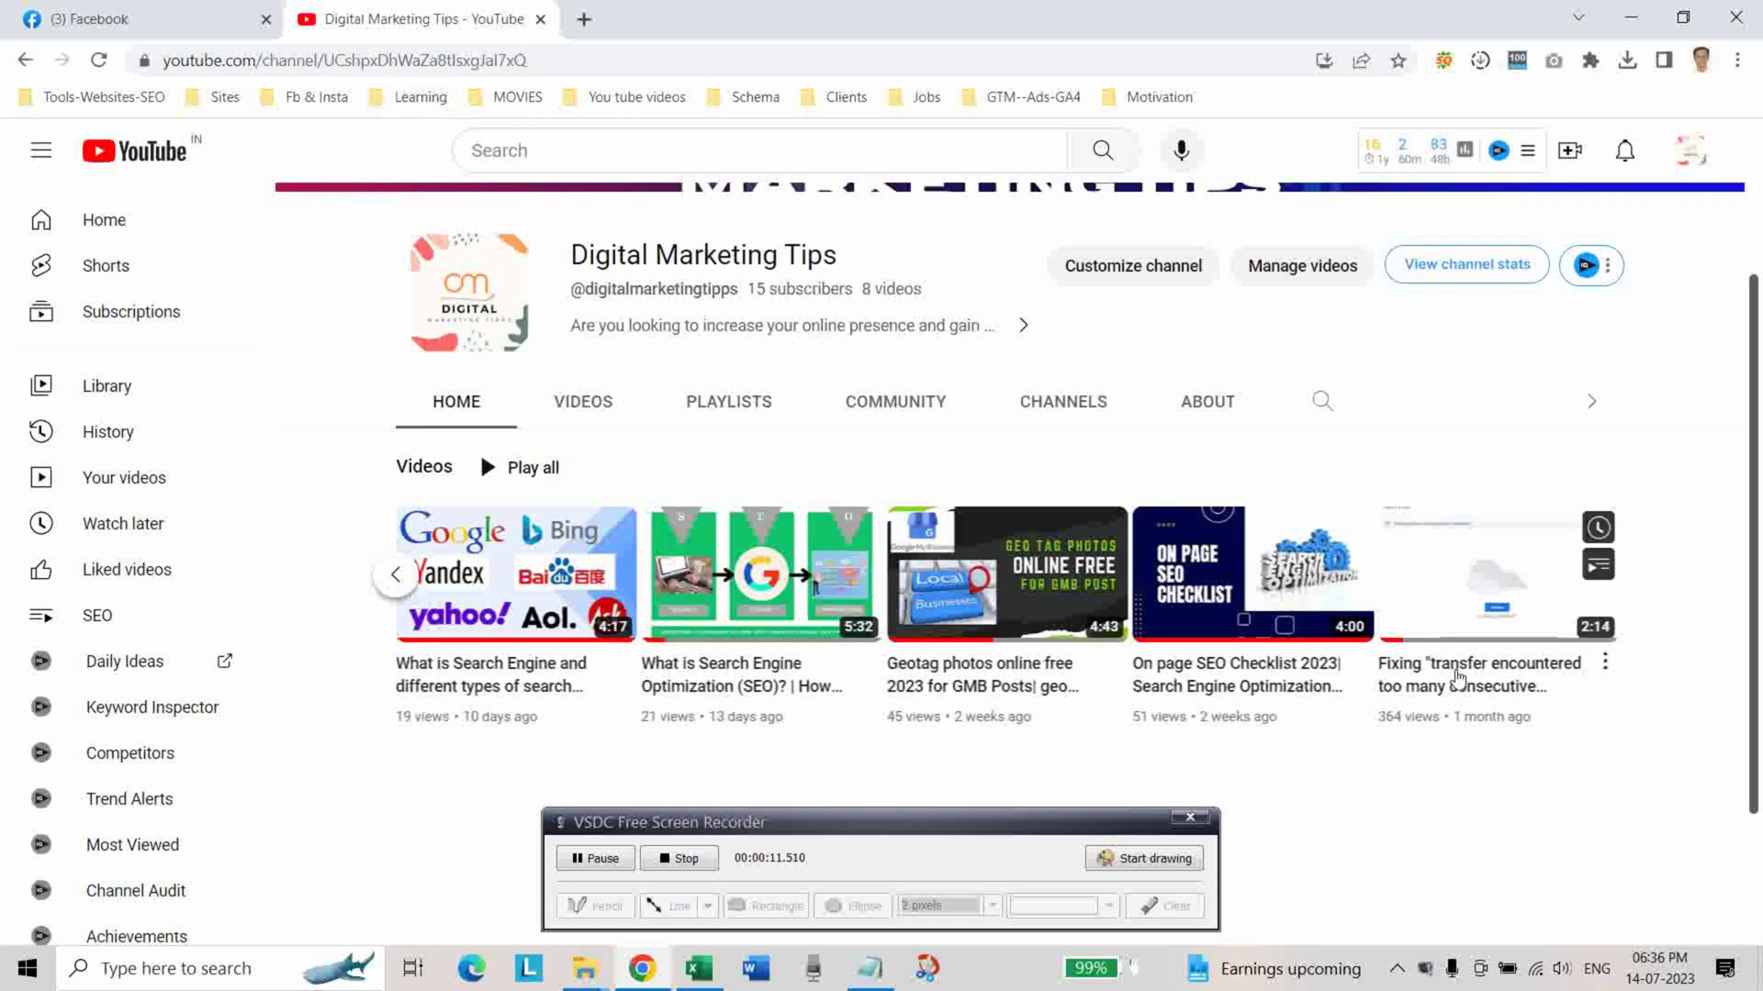
click(1604, 672)
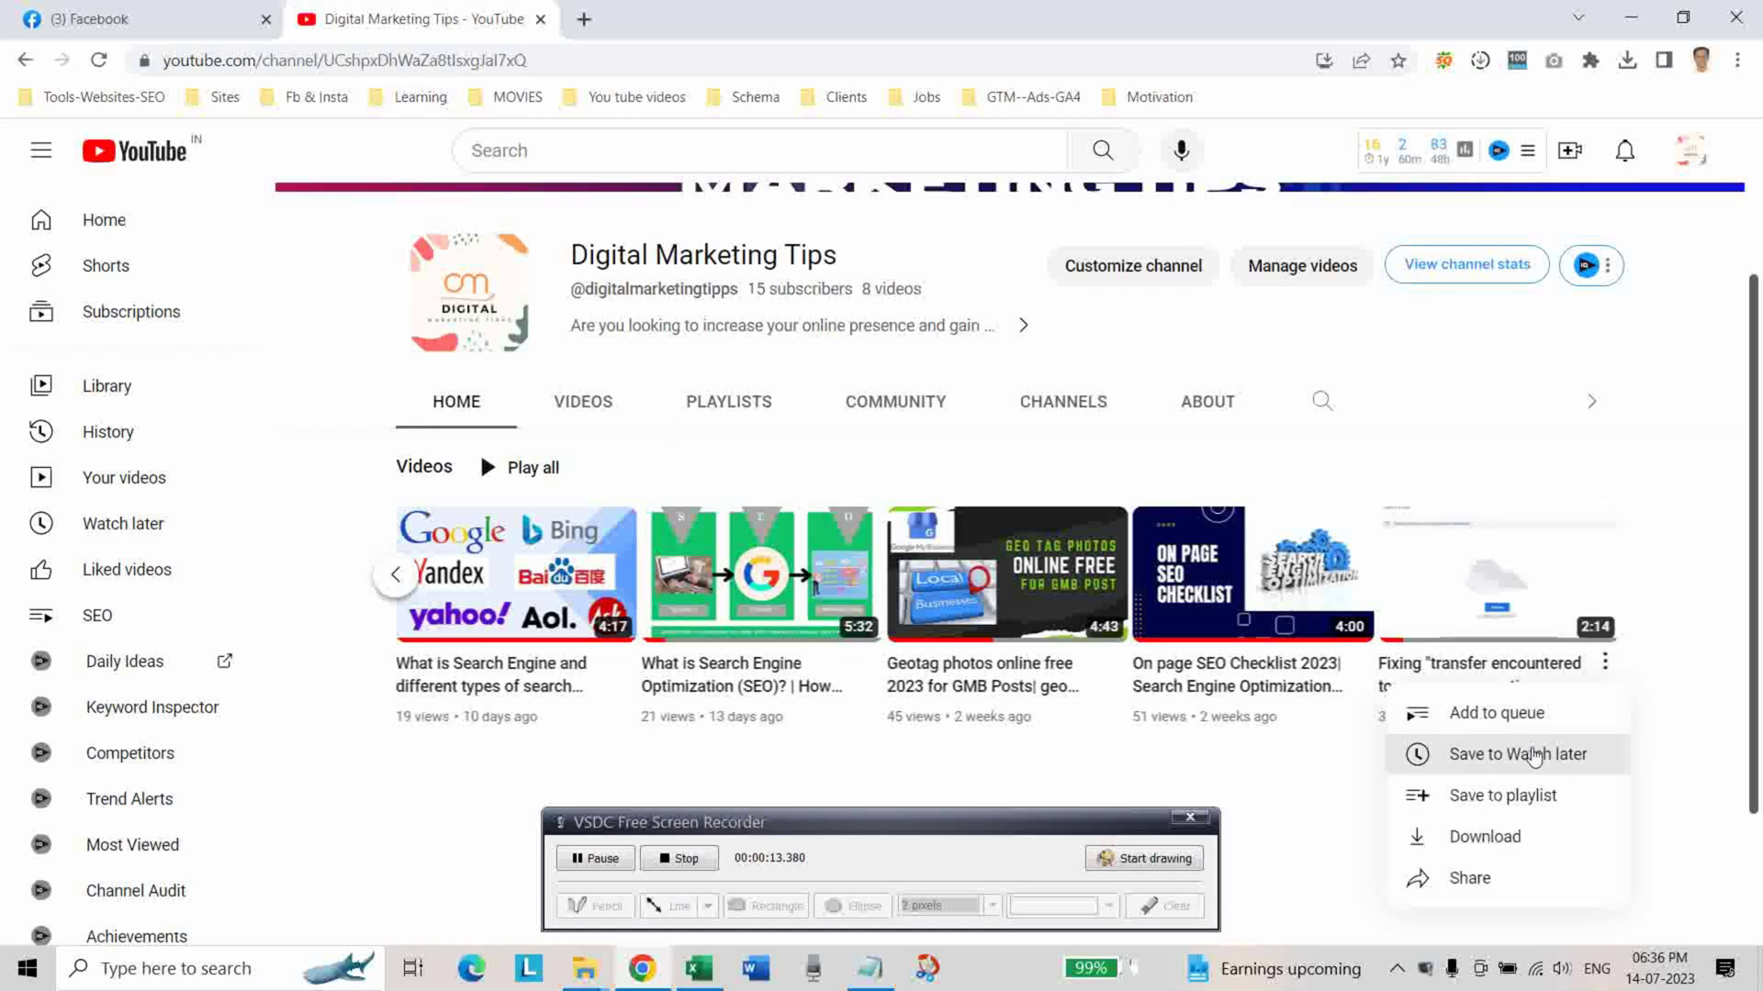
click(1469, 878)
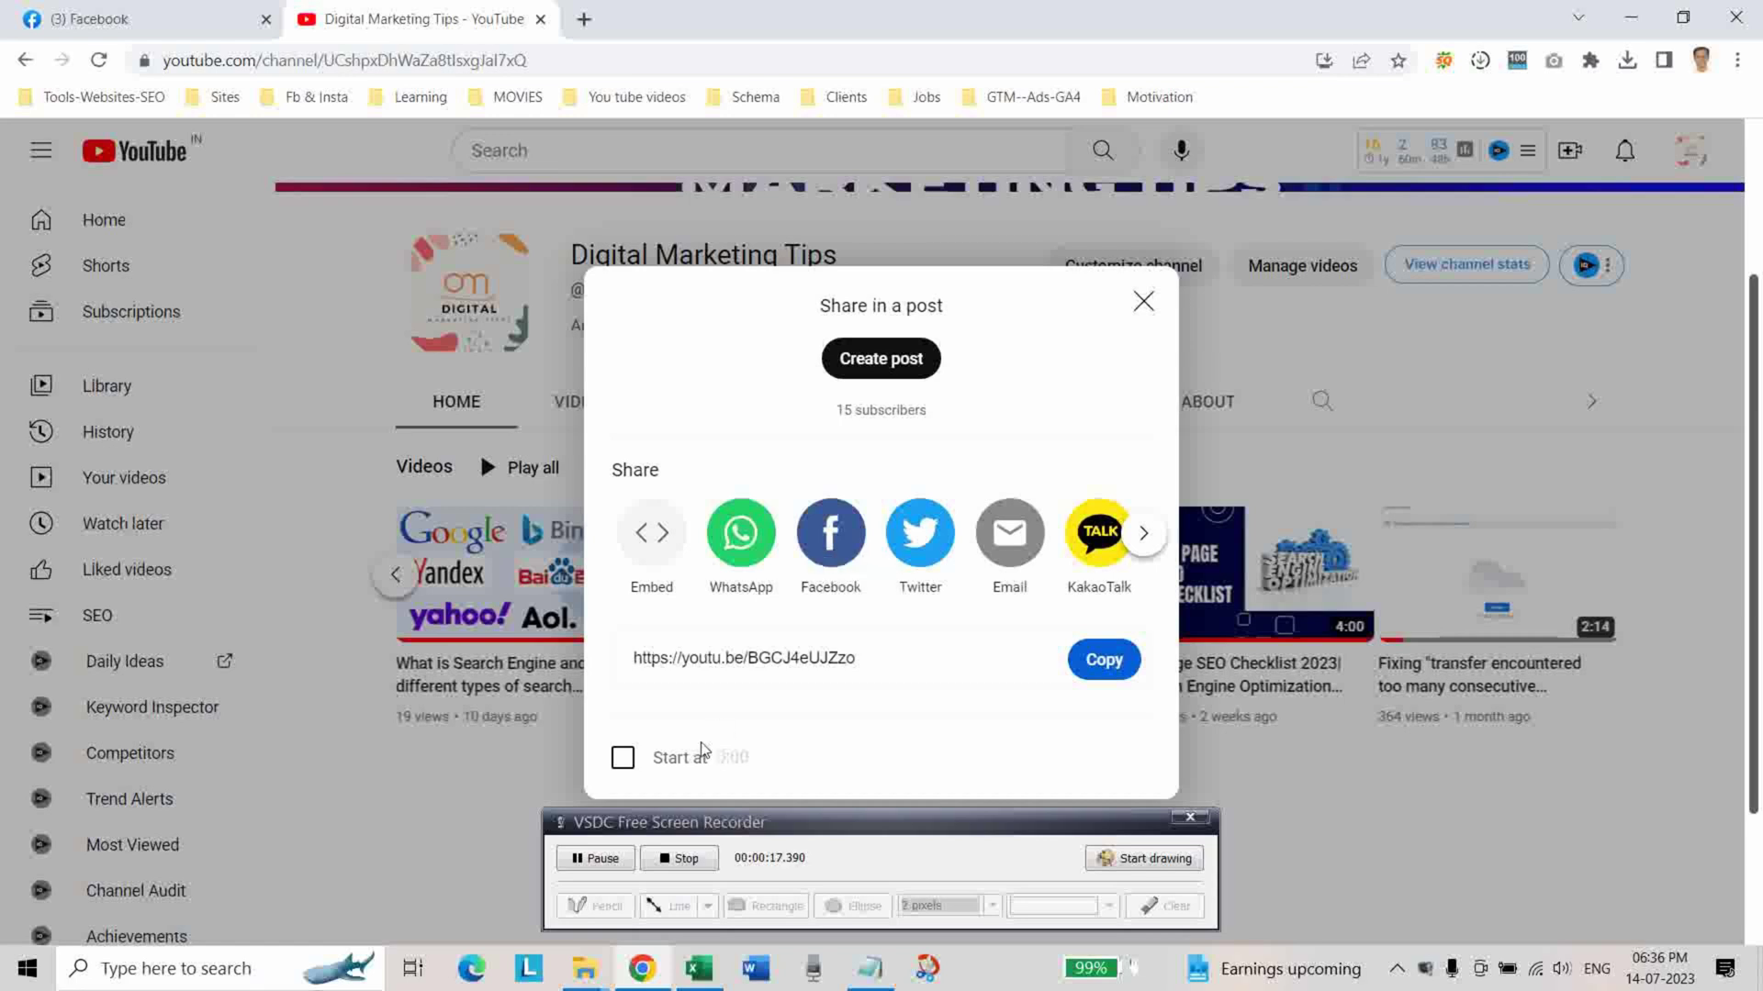
click(851, 551)
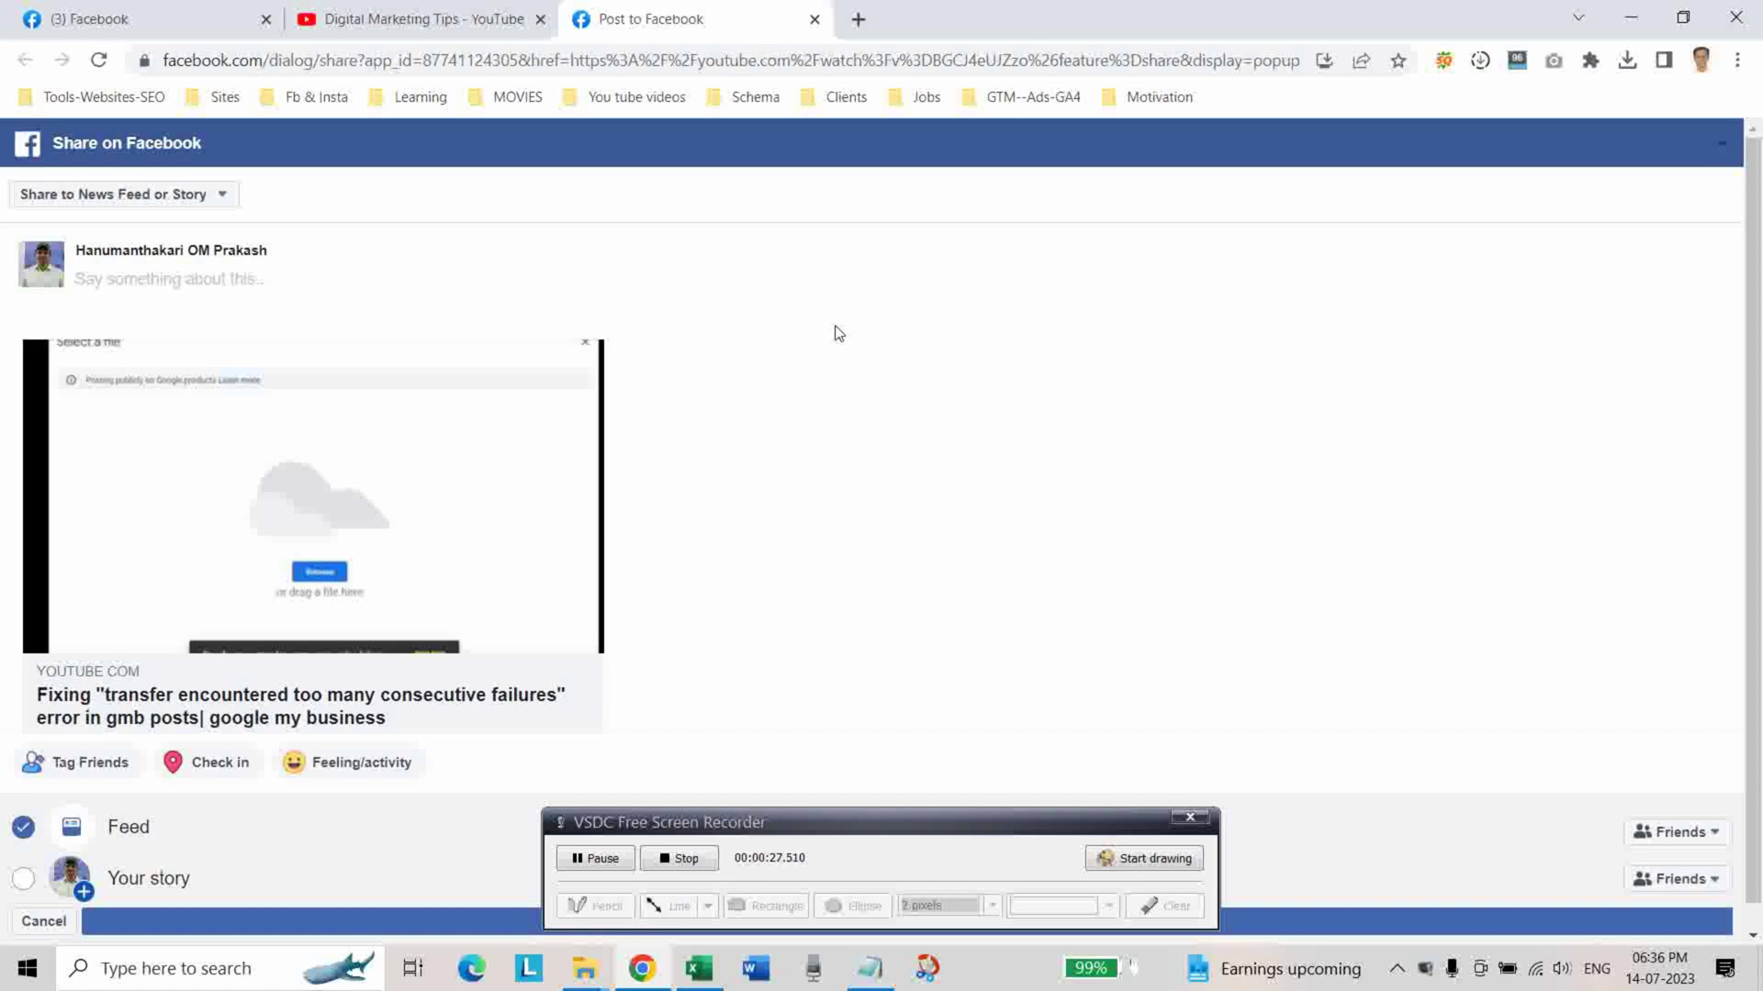
click(383, 20)
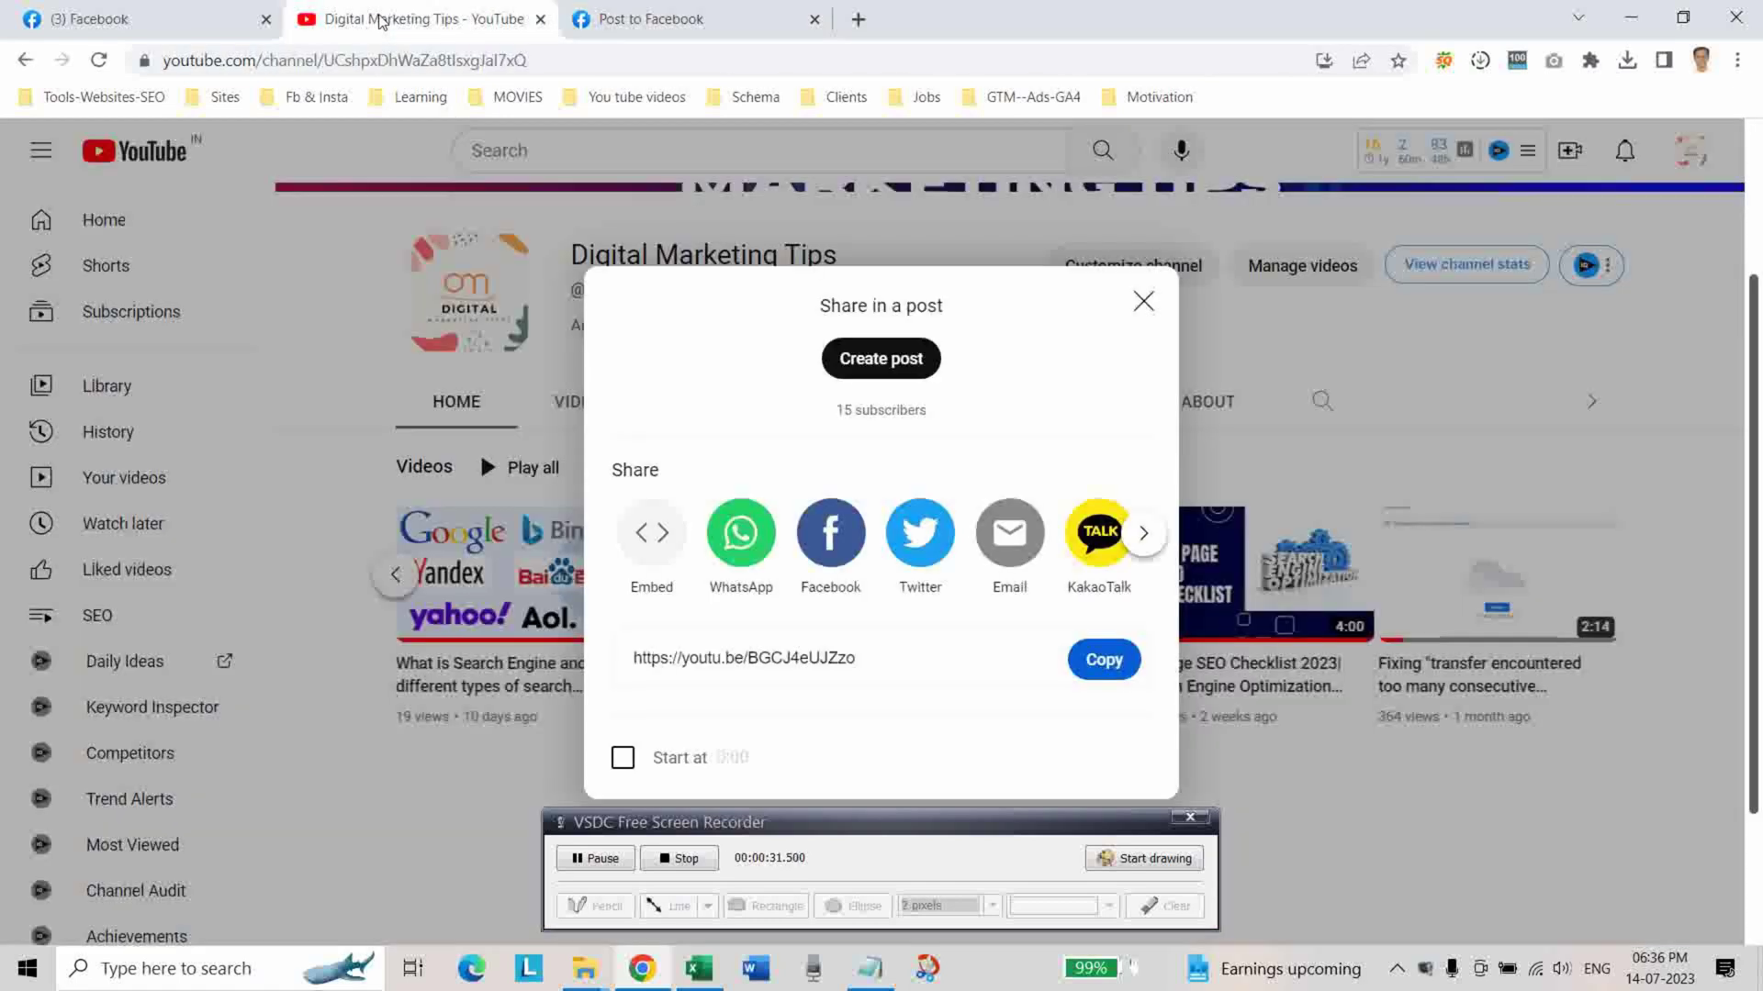
Step: Open the transfer-failures video's watch page, pause playback, and expand its full description
click(1143, 302)
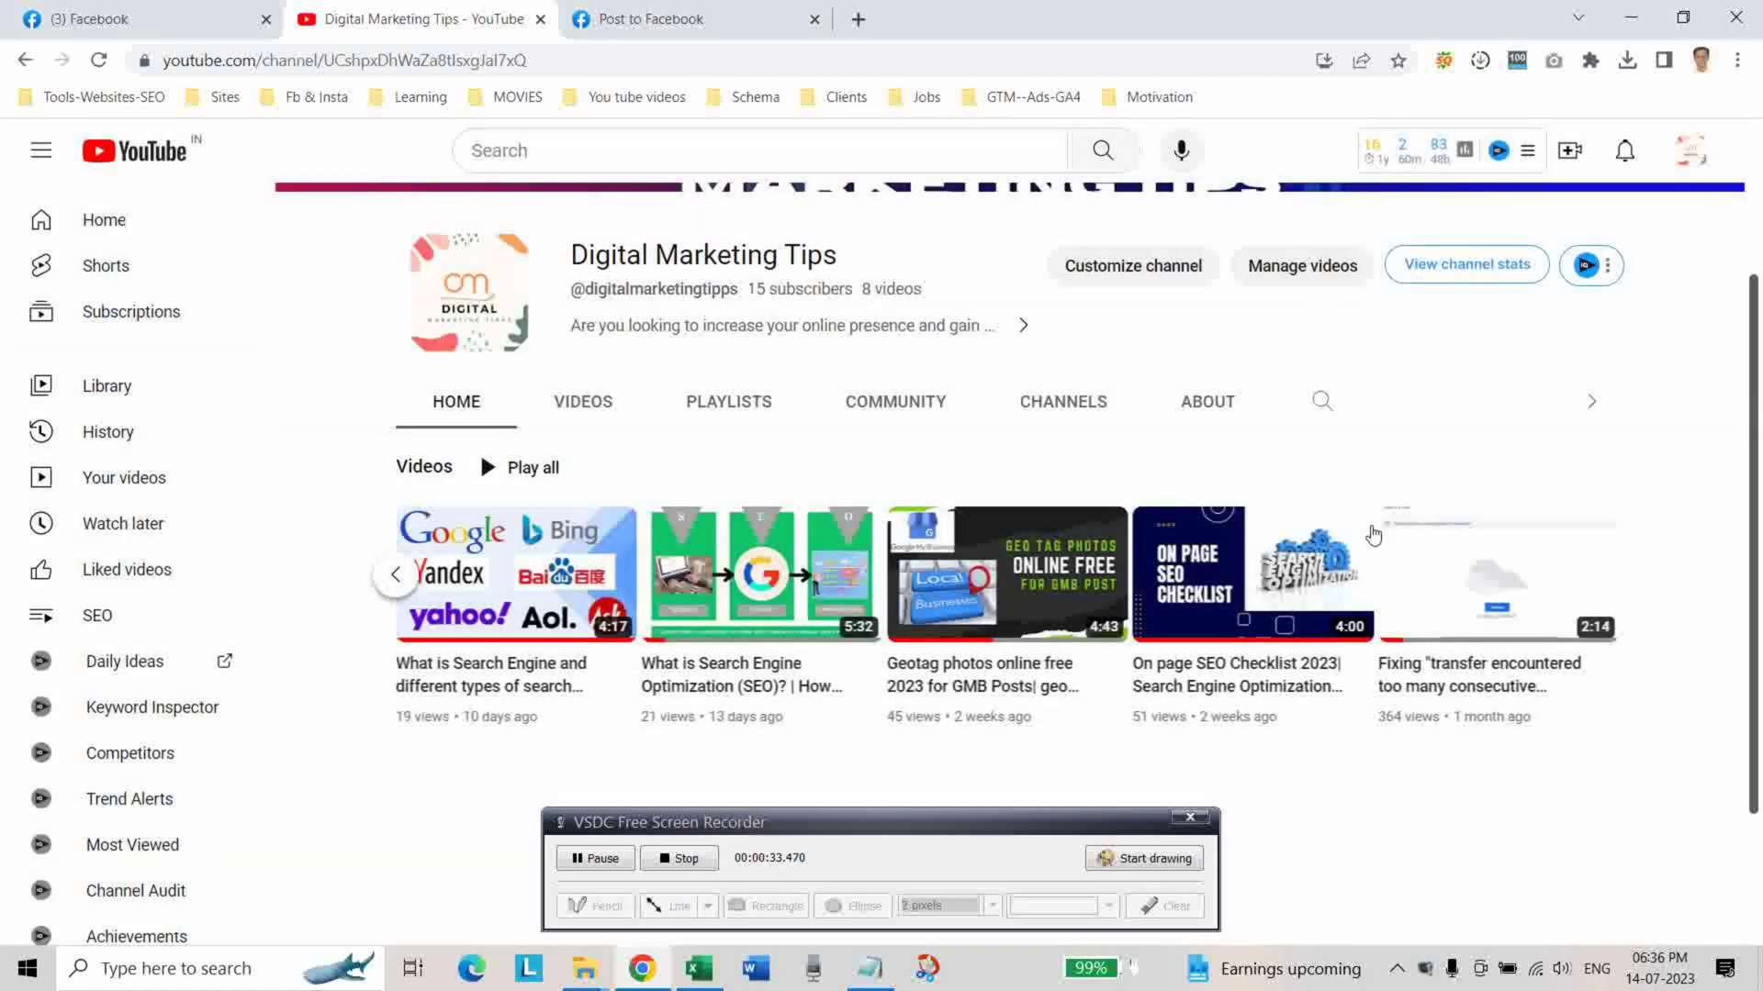
click(1448, 574)
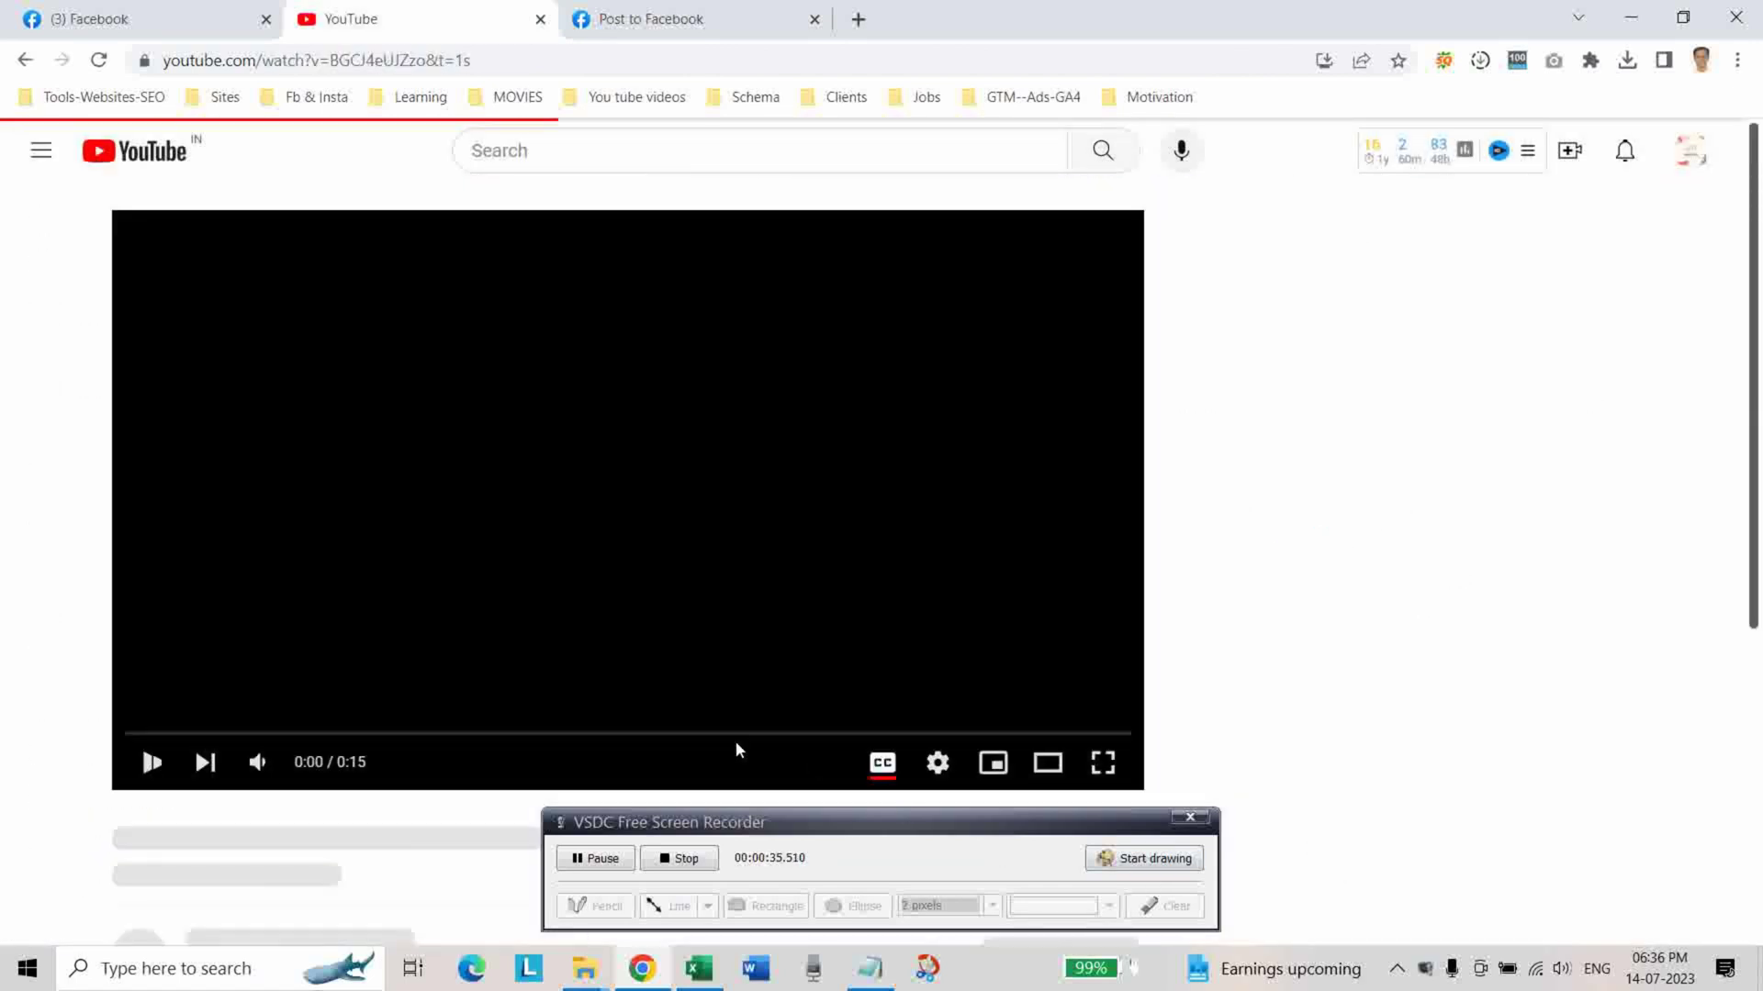
click(153, 761)
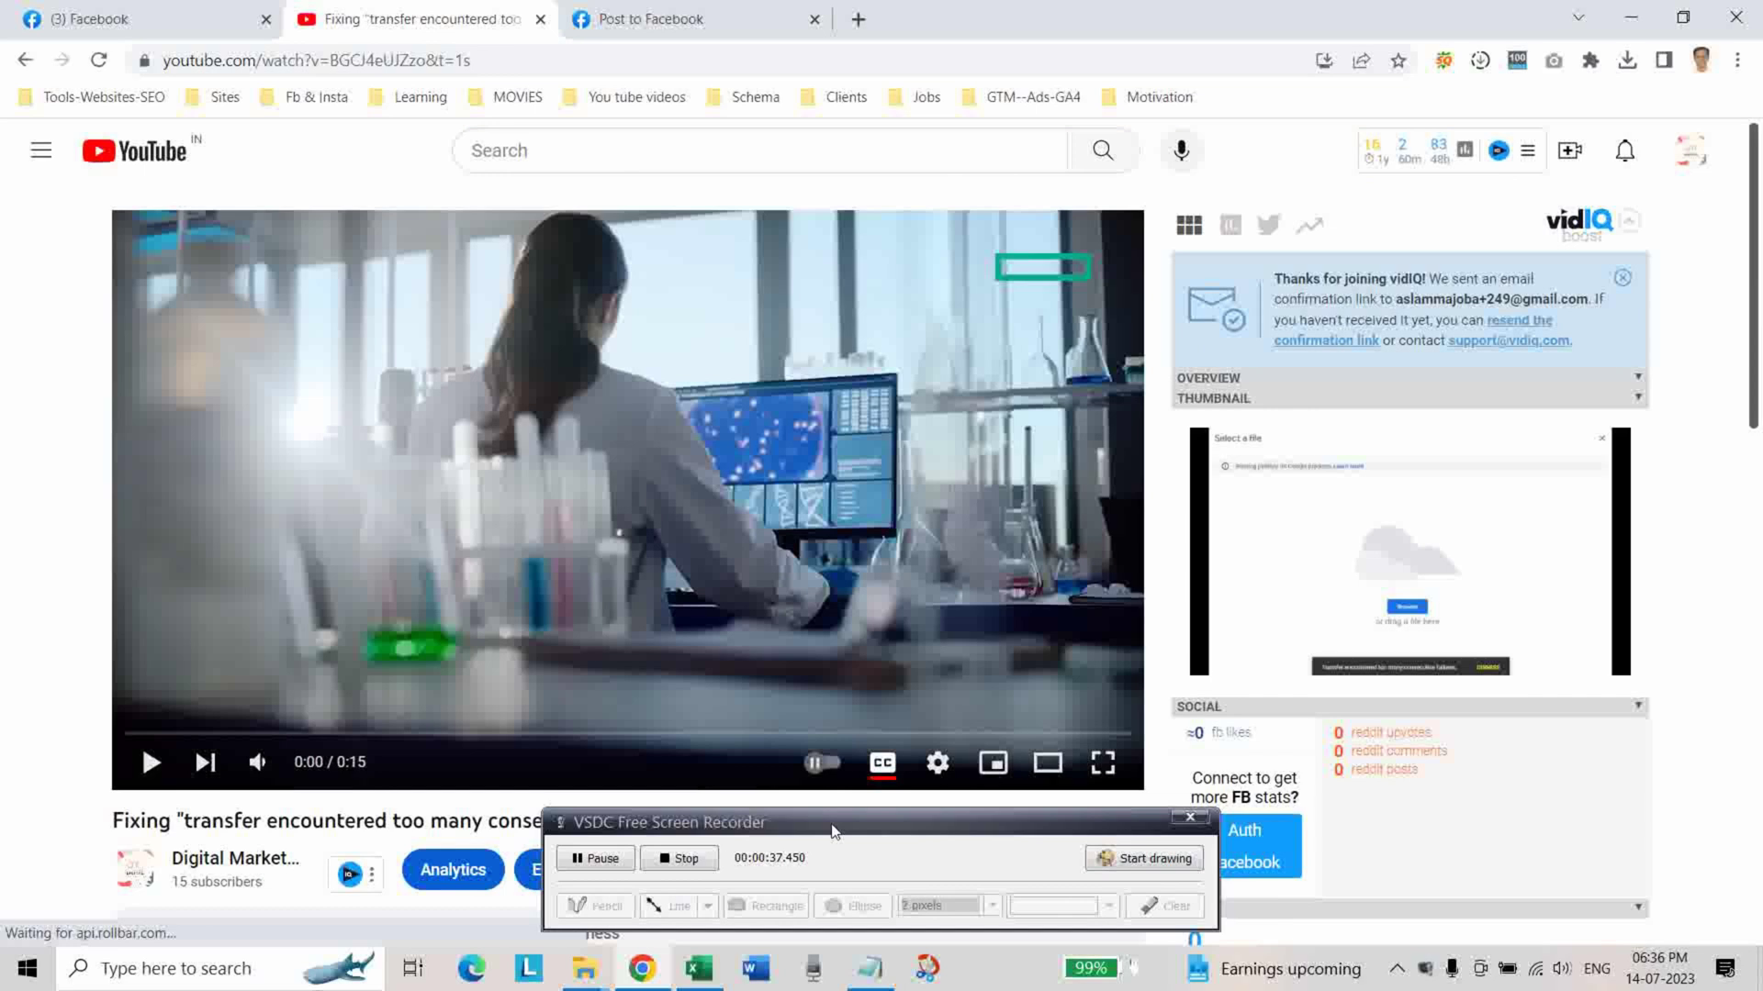
drag(883, 813, 1400, 708)
scroll(367, 762, down, 5)
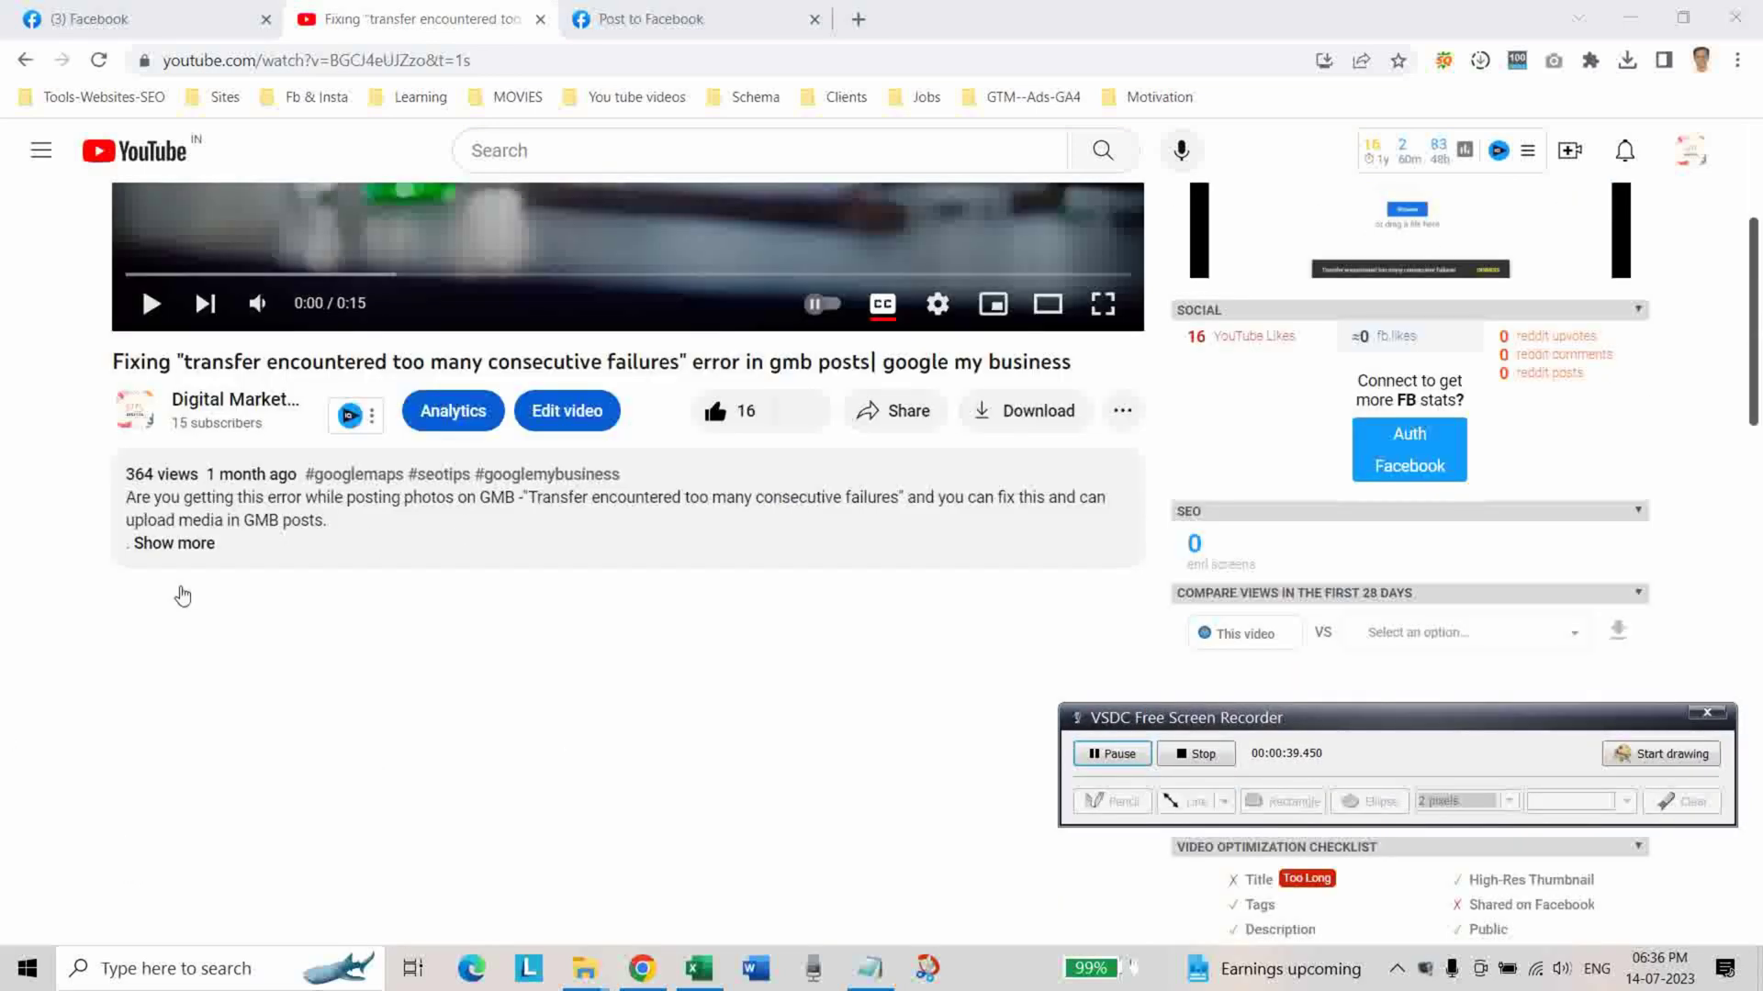
click(188, 546)
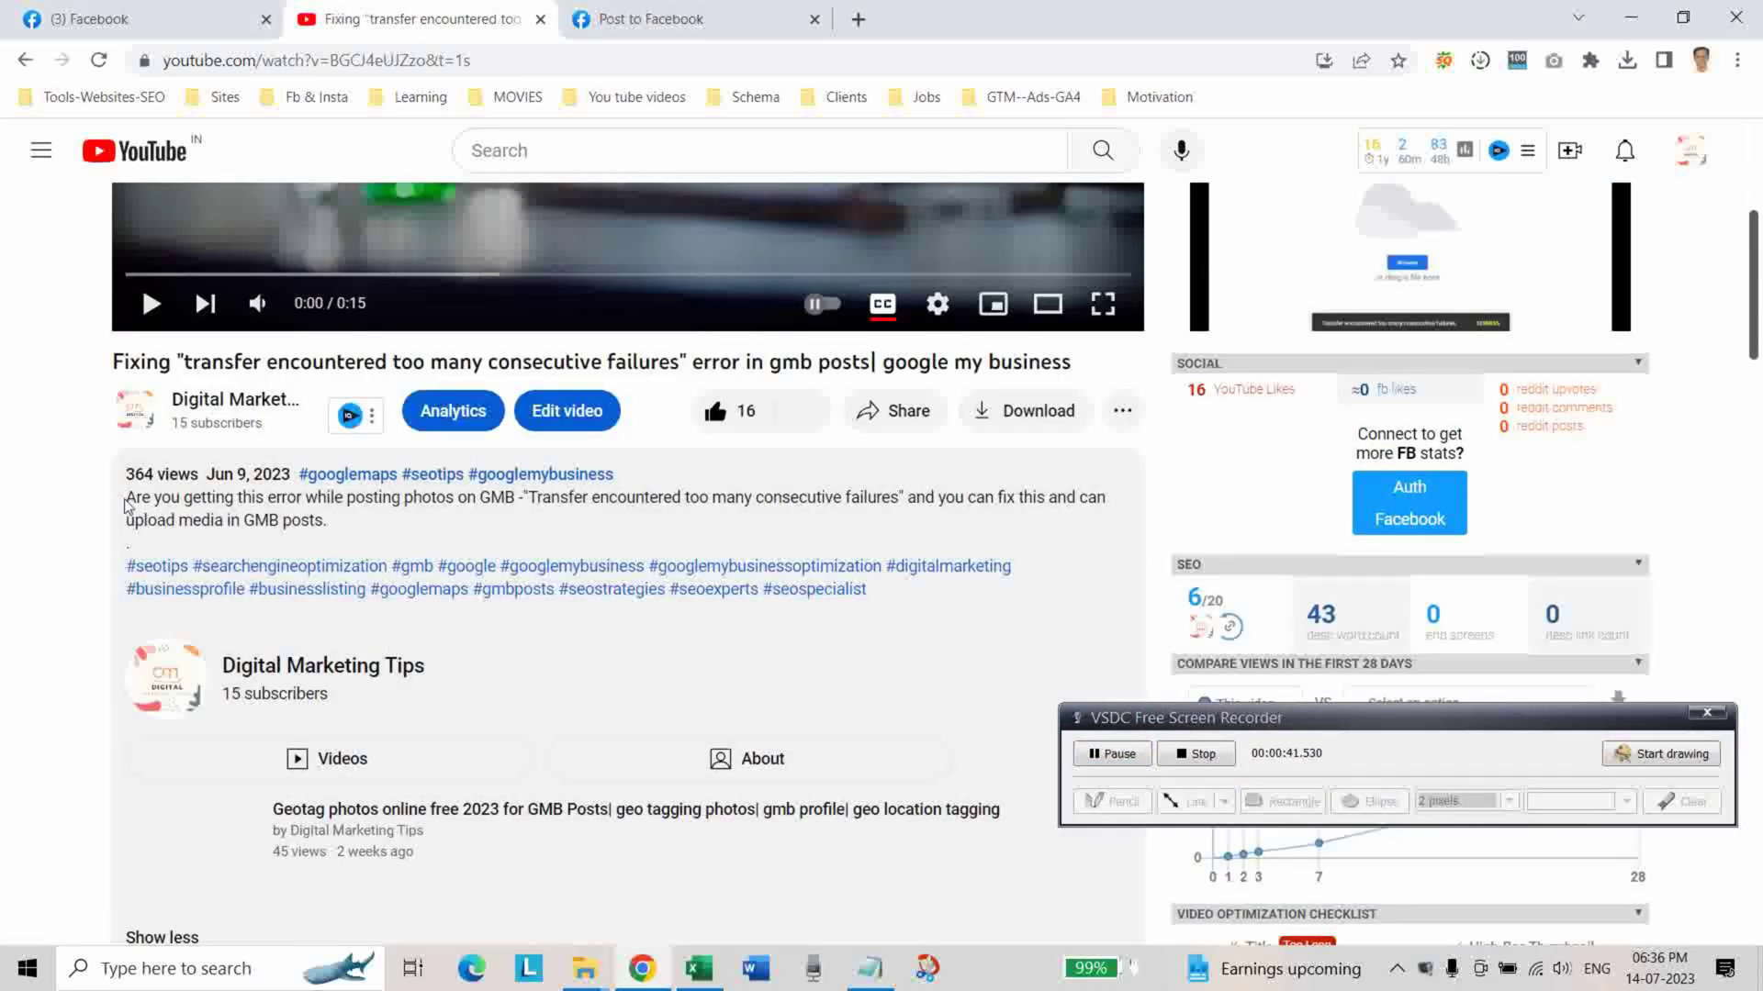
Step: Select the whole description through the last hashtag and bring up its copy options
drag(371, 548, 126, 496)
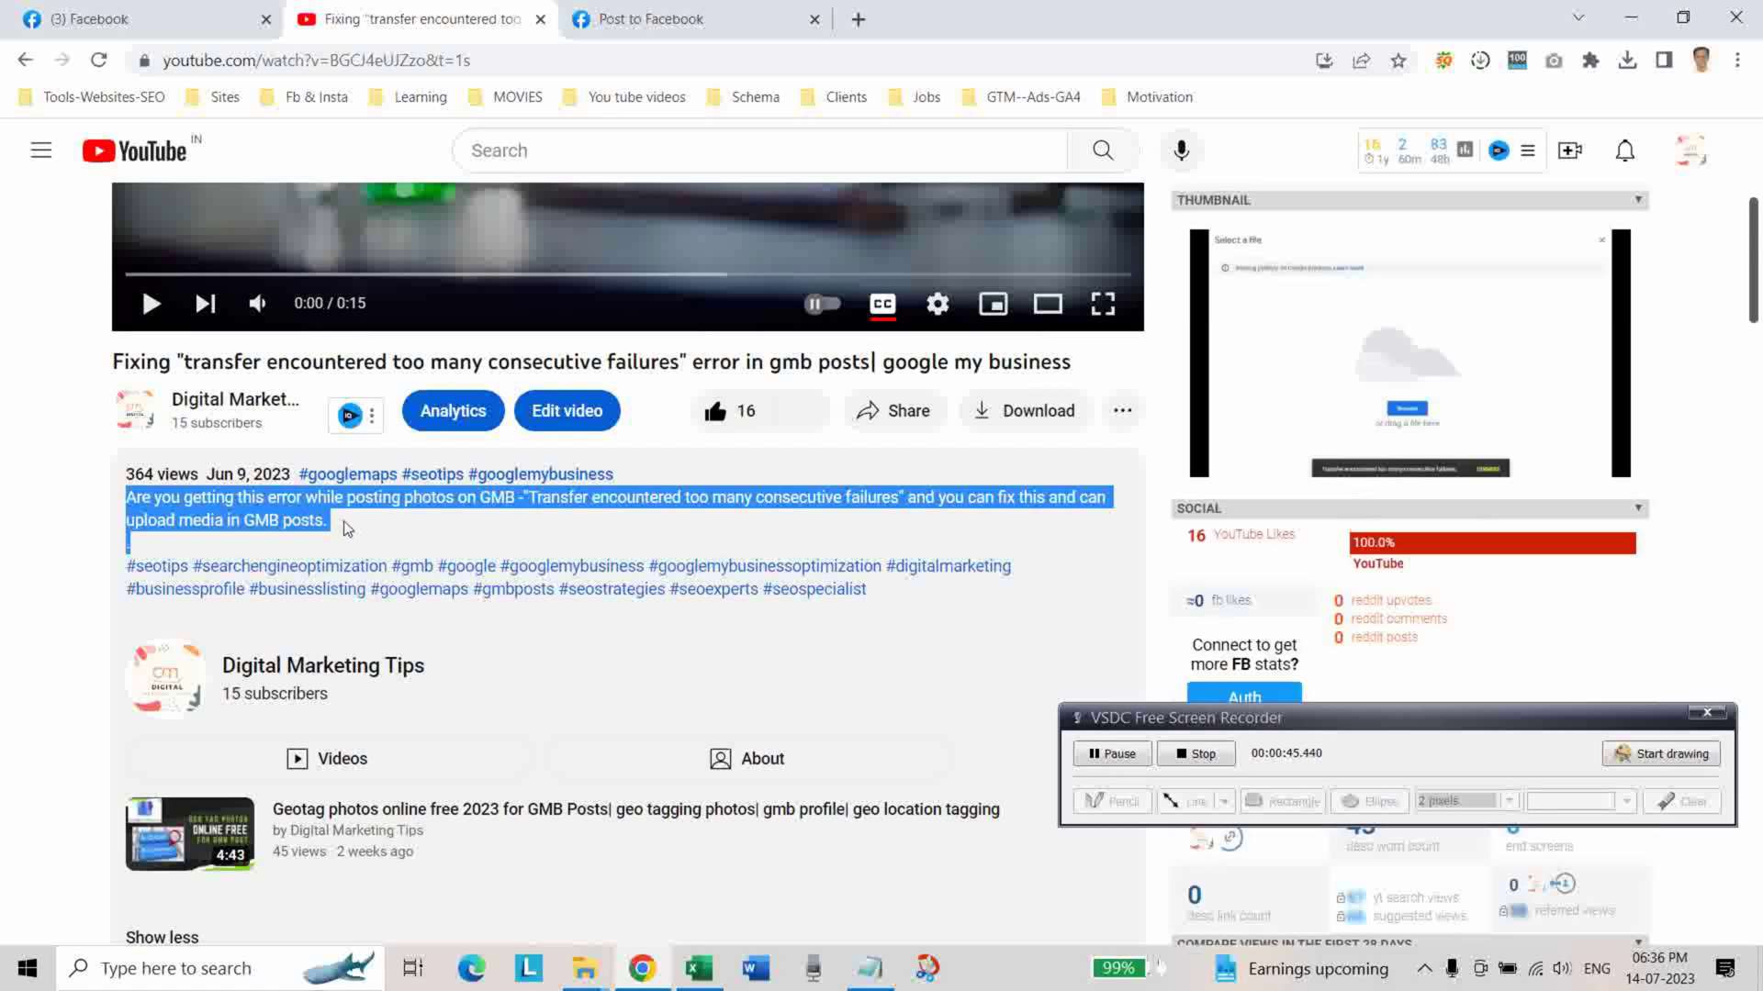
click(194, 528)
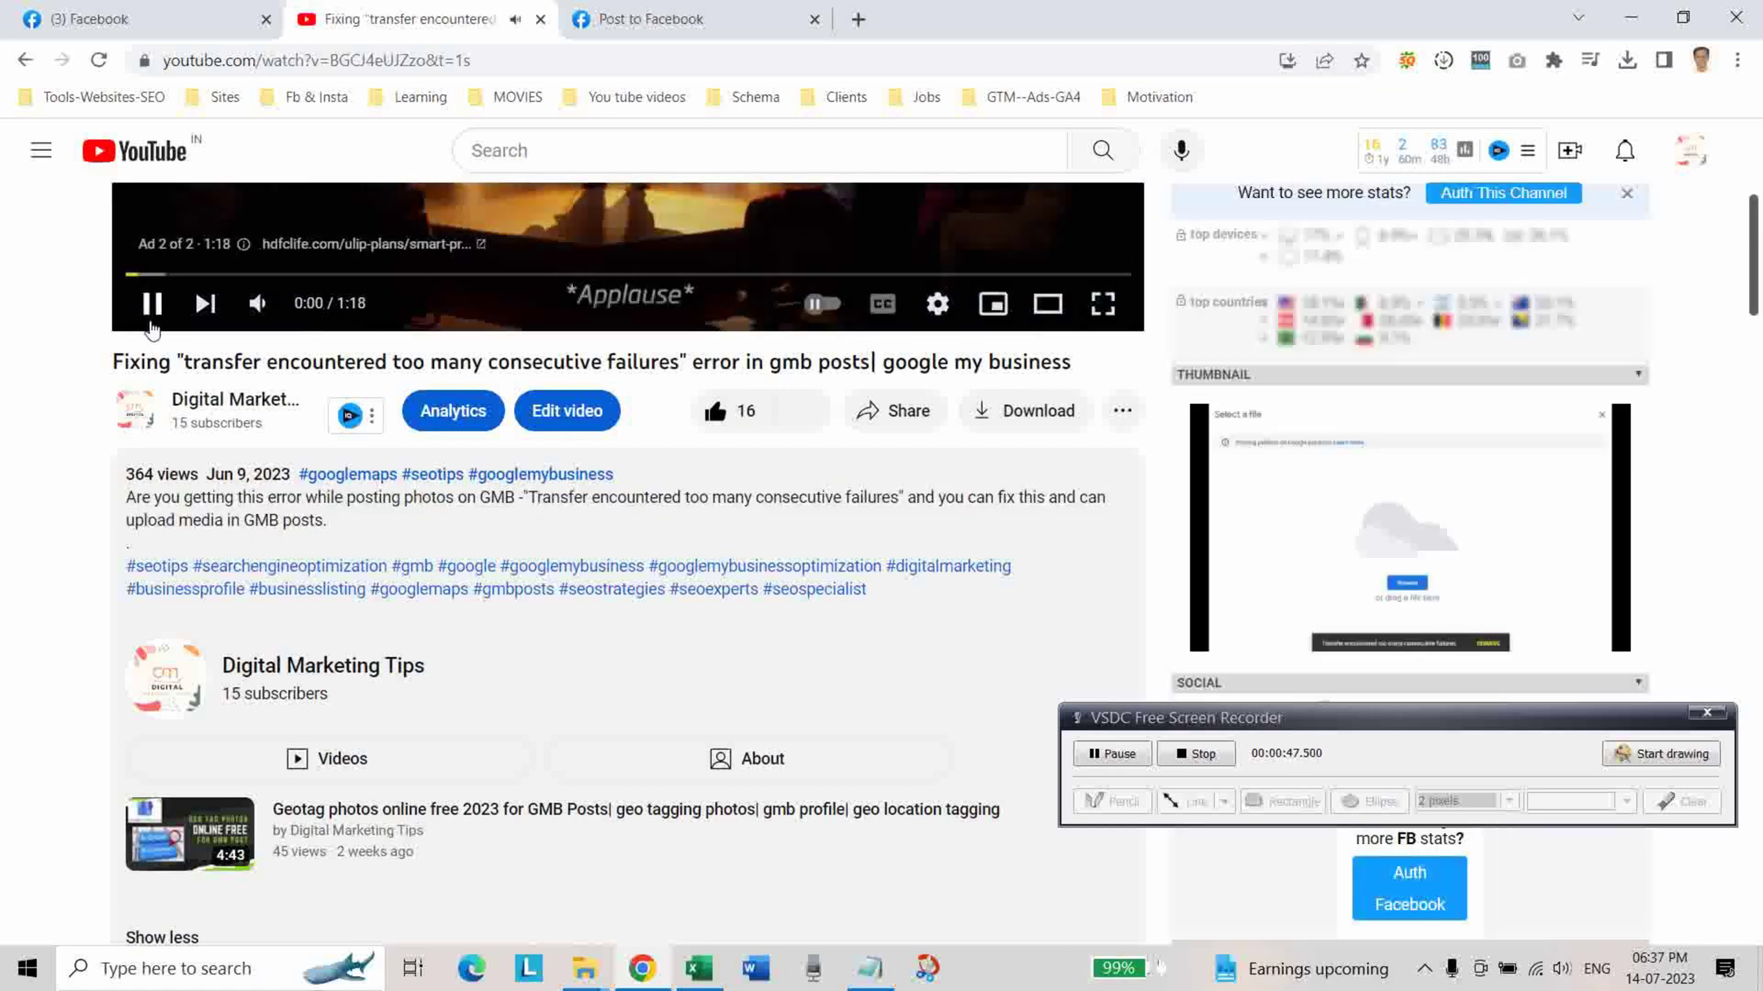
click(152, 305)
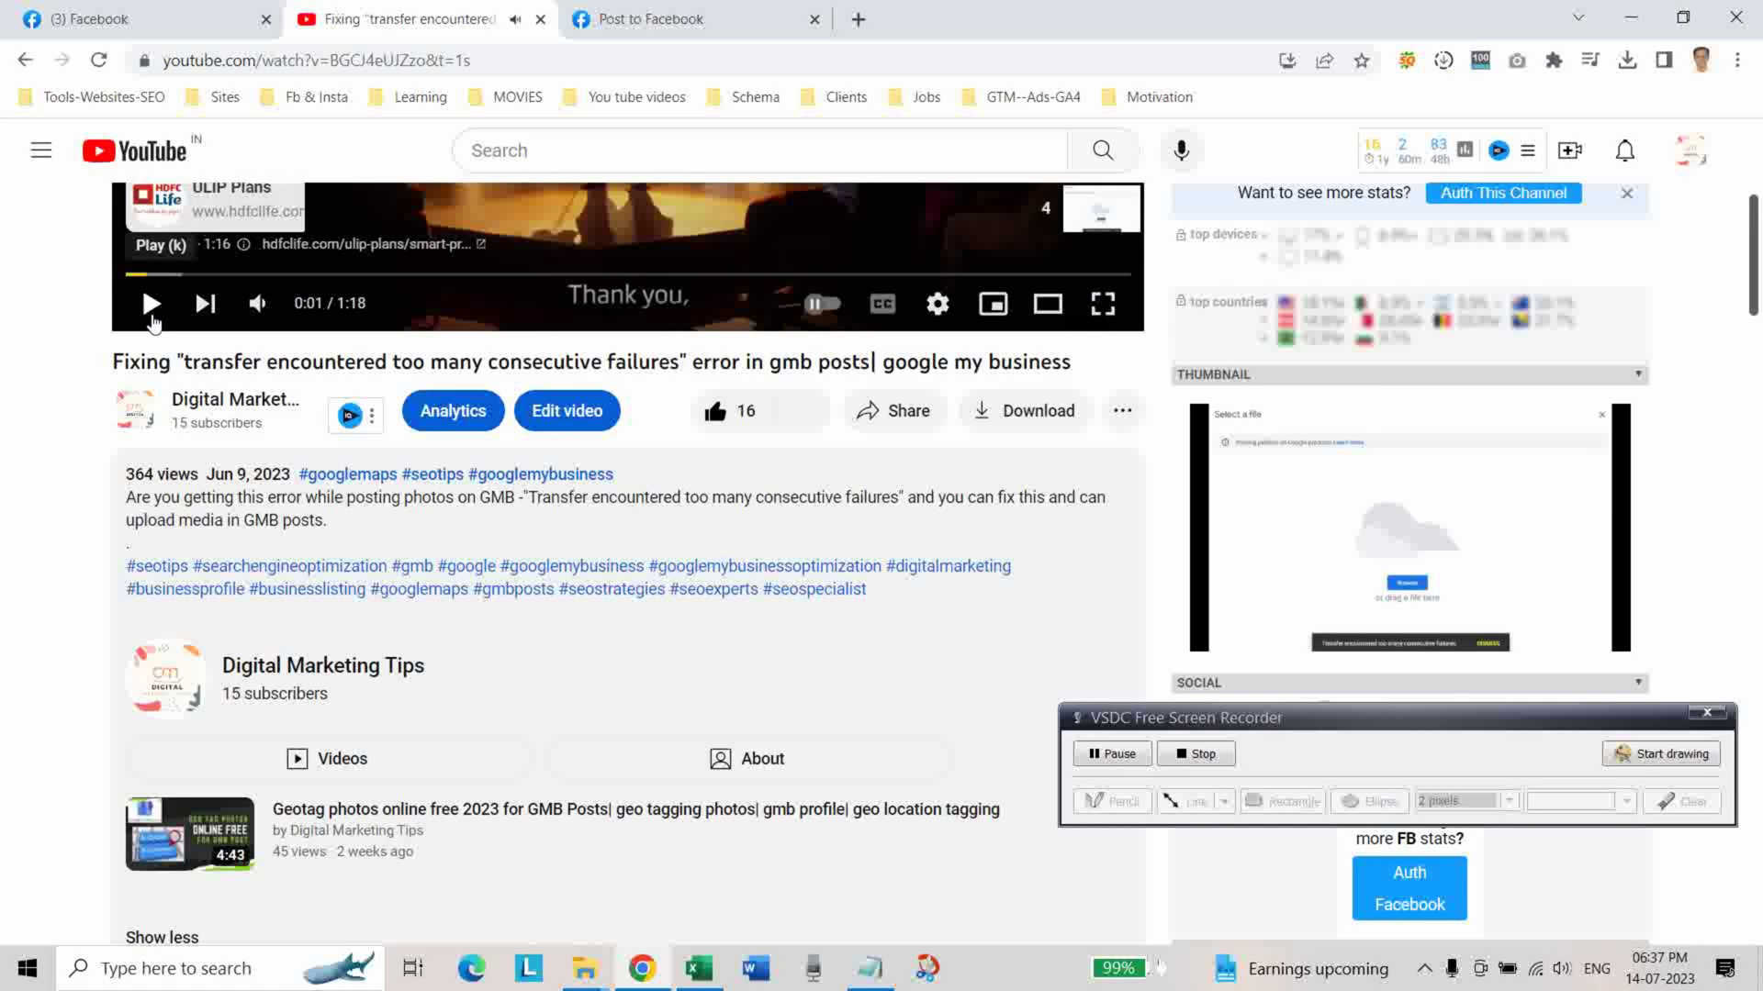
drag(131, 497, 296, 567)
click(147, 490)
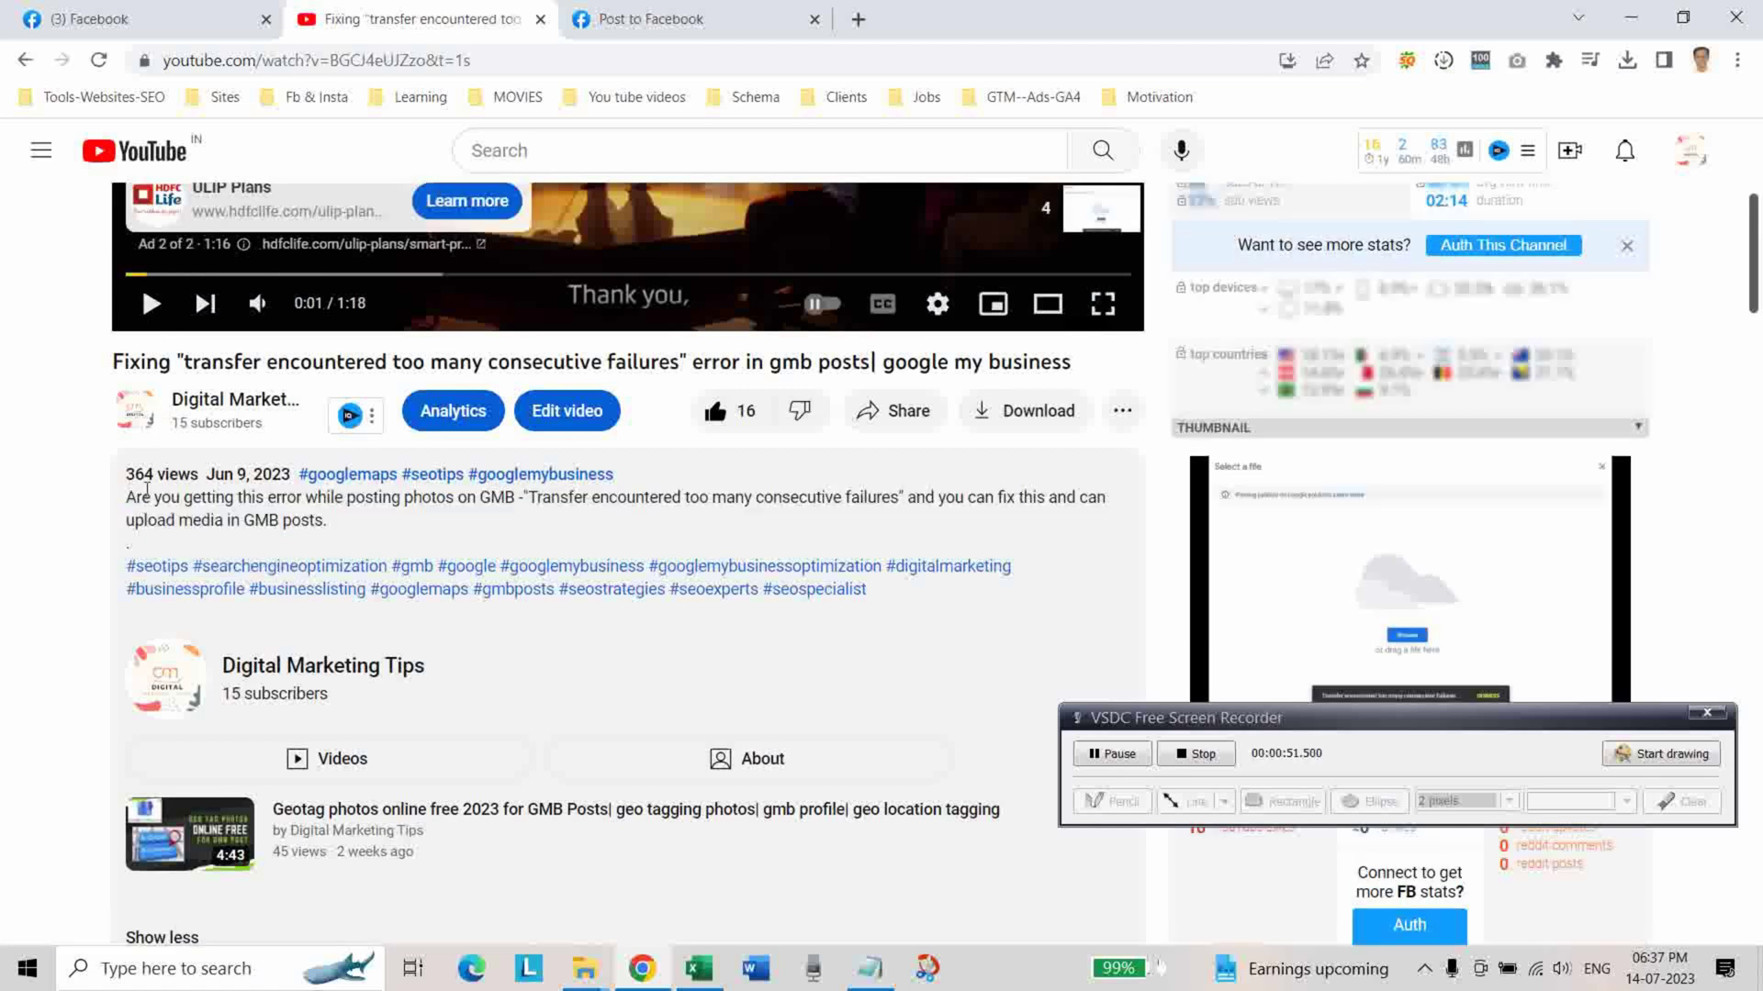
drag(127, 494, 873, 588)
right_click(823, 580)
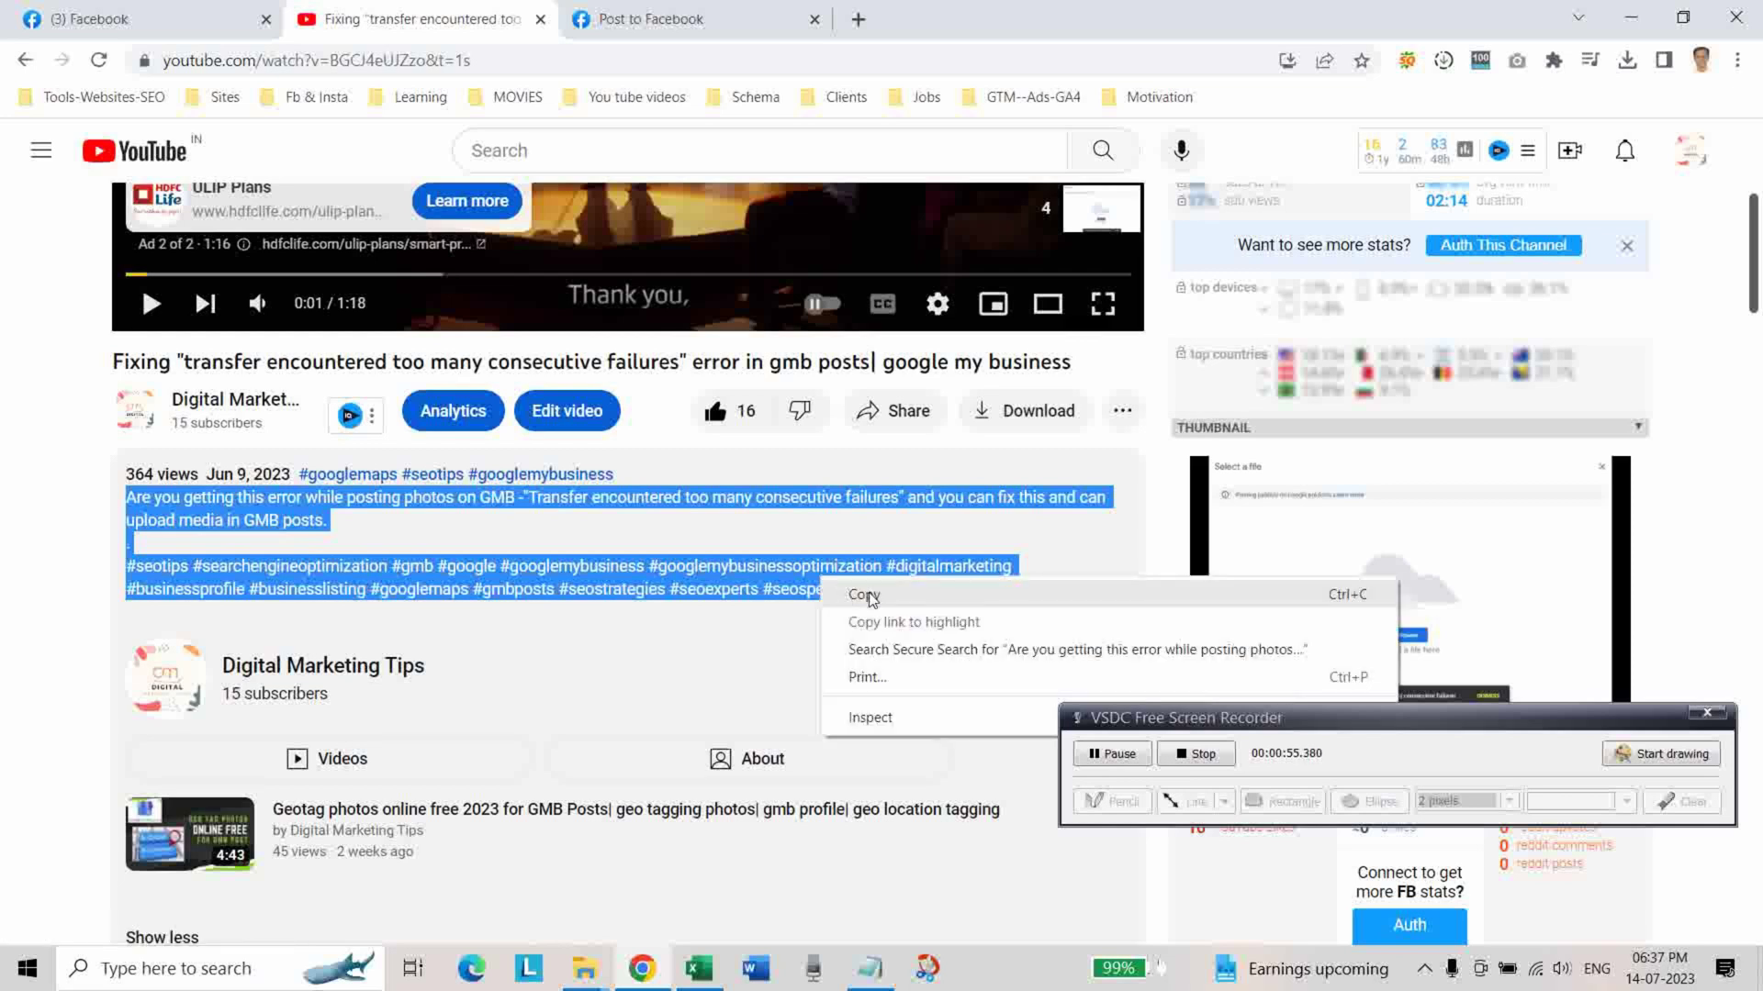
Step: Copy the description and hashtags and paste them into the Facebook share post box
click(869, 595)
click(698, 16)
right_click(98, 280)
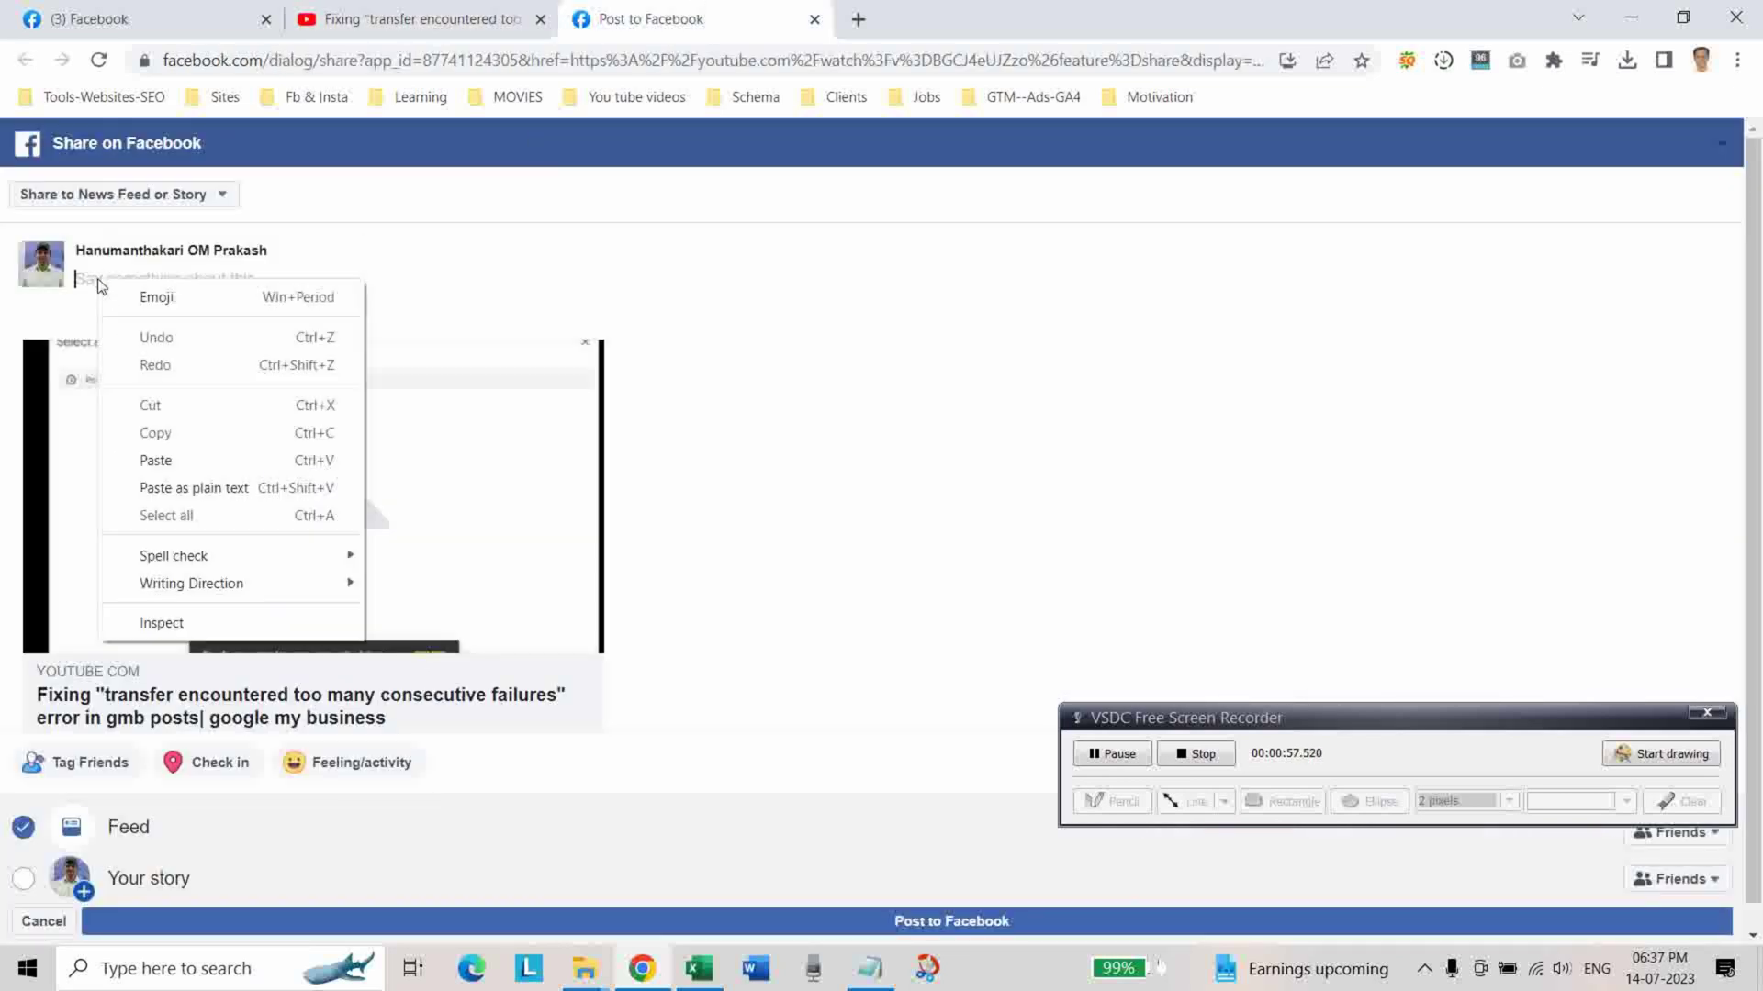
click(179, 459)
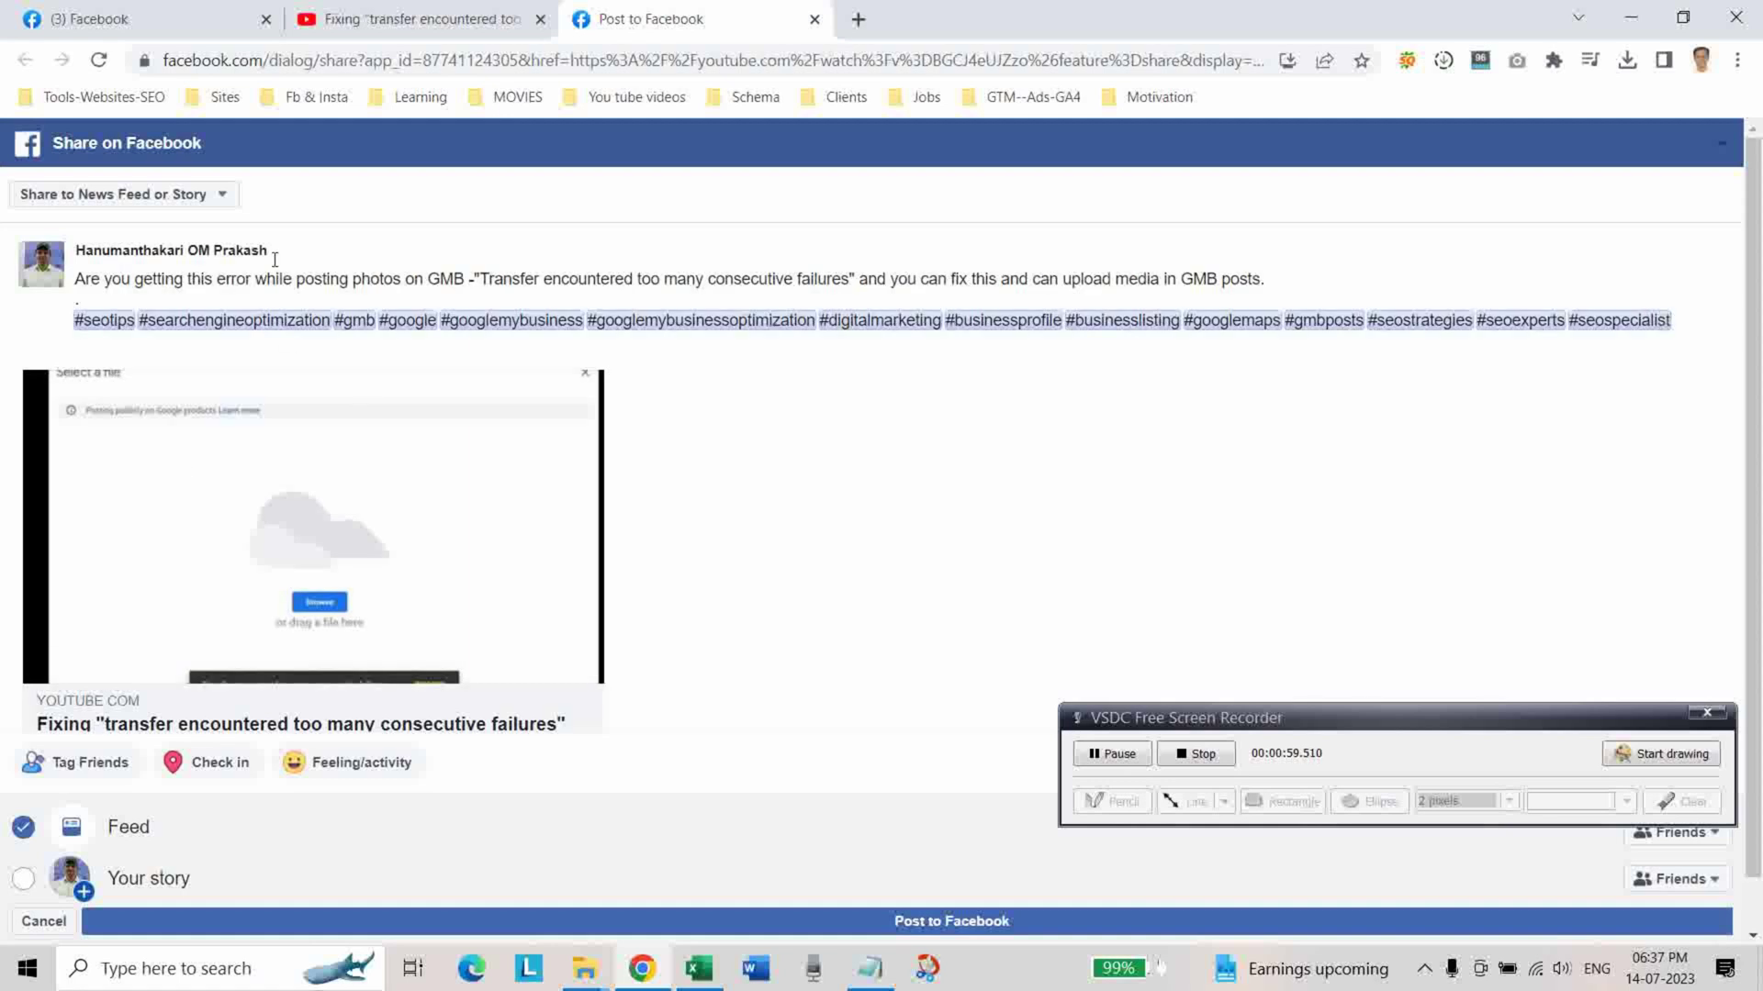
Step: Set the destination to Share on a Page You Manage (Digital Marketing Tipps) and publish the post
click(222, 196)
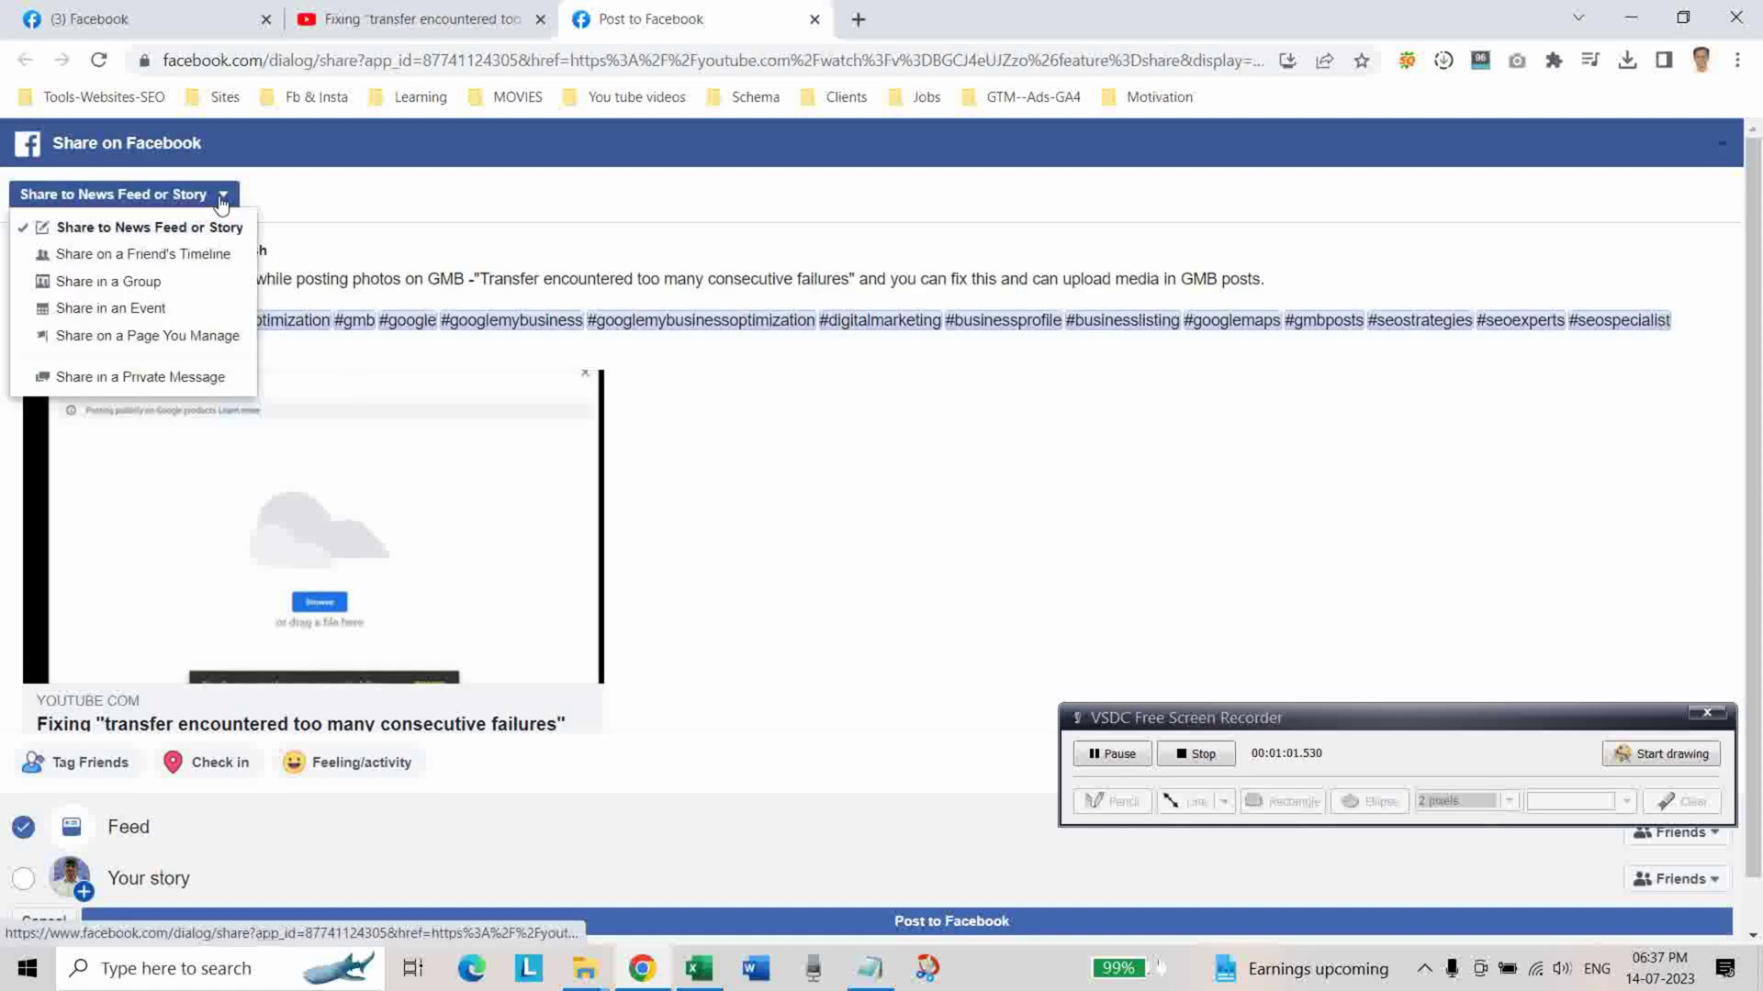
click(24, 881)
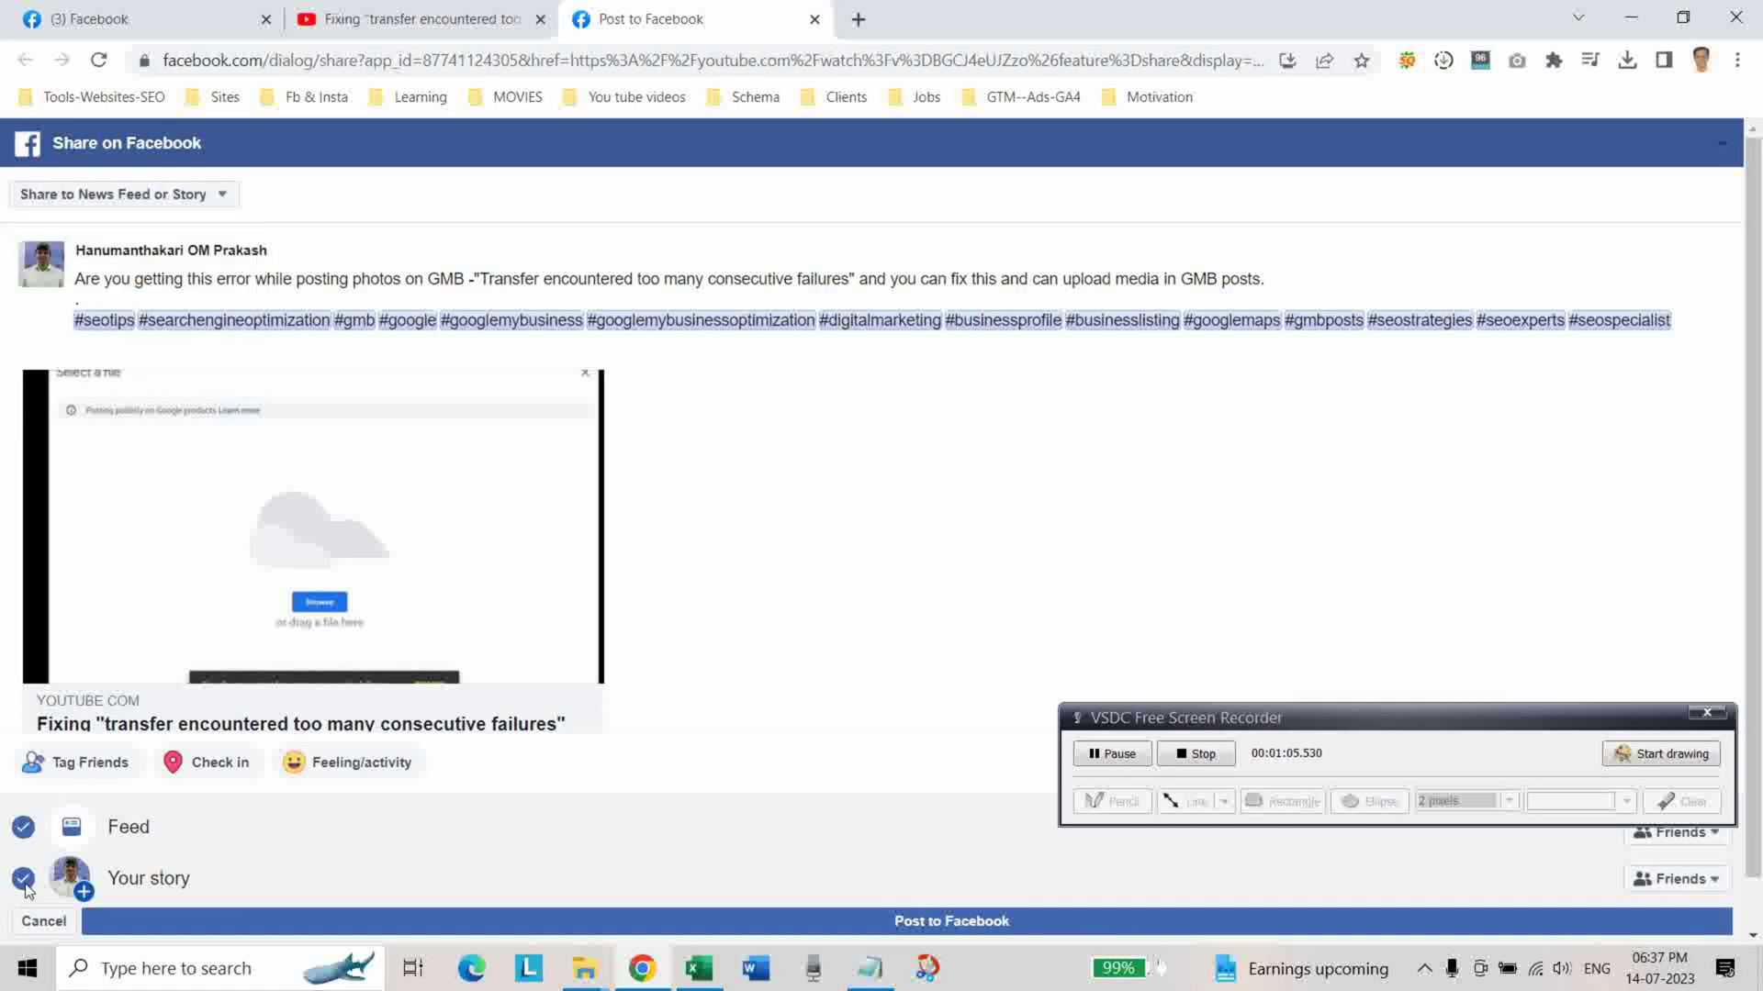
click(222, 194)
click(175, 336)
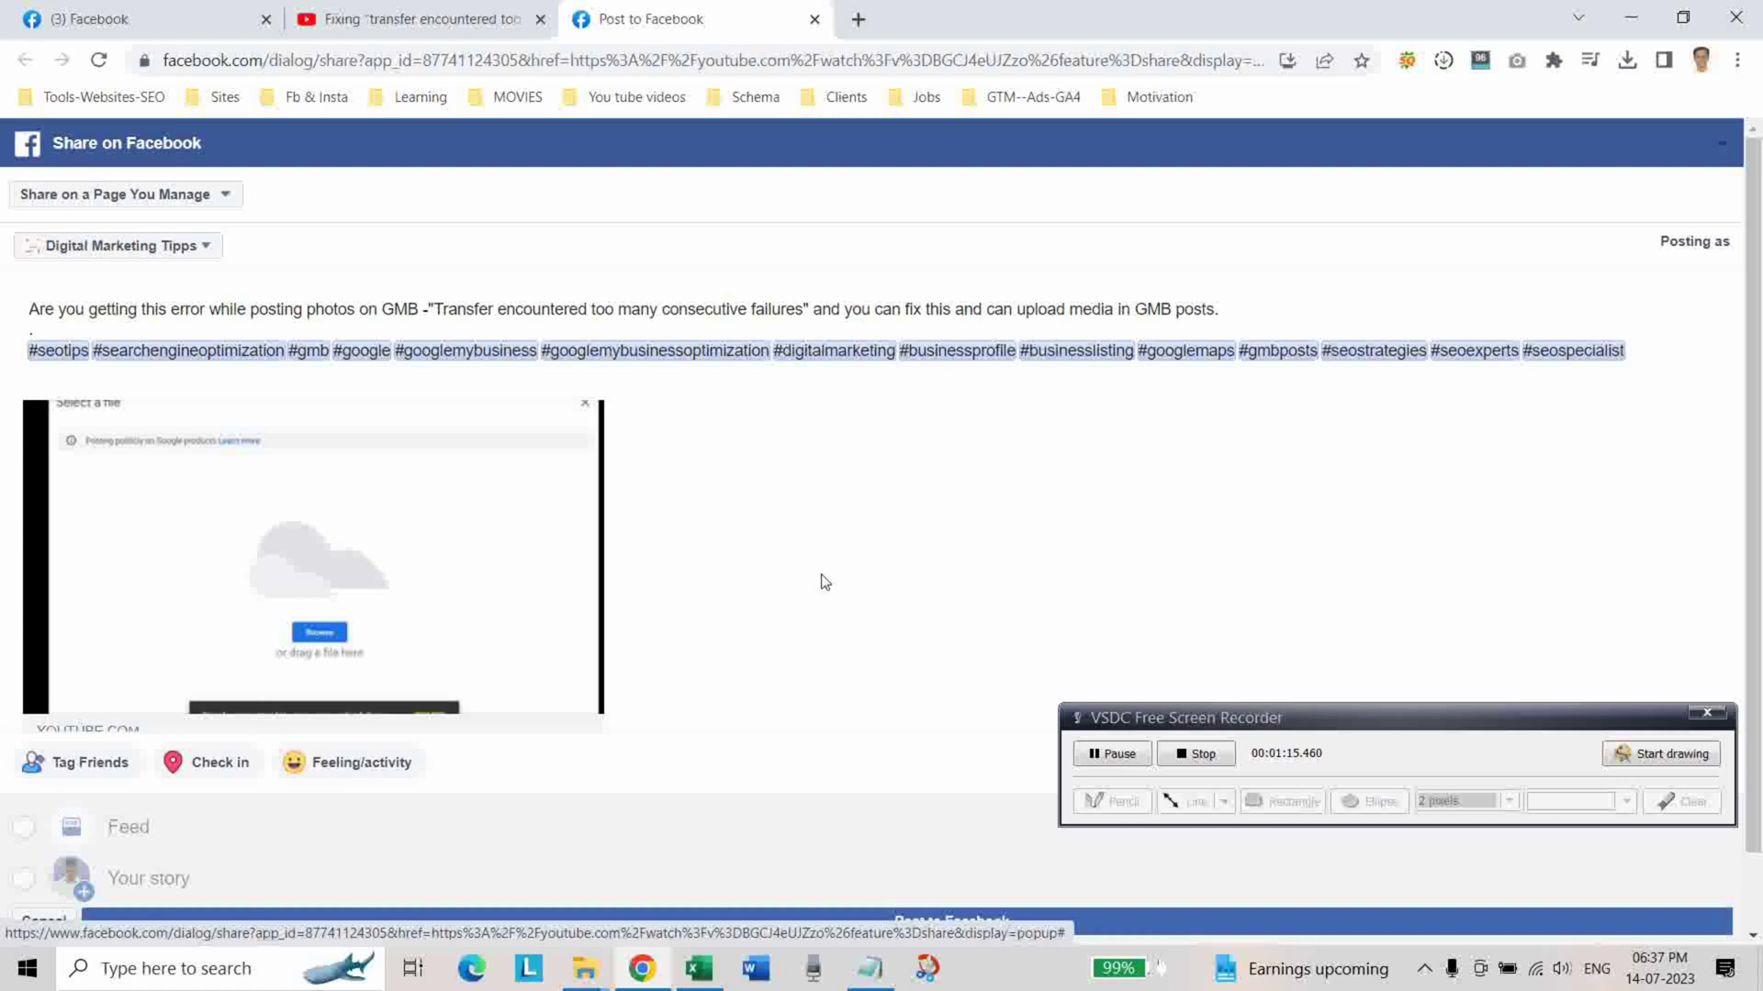
scroll(643, 450, down, 1)
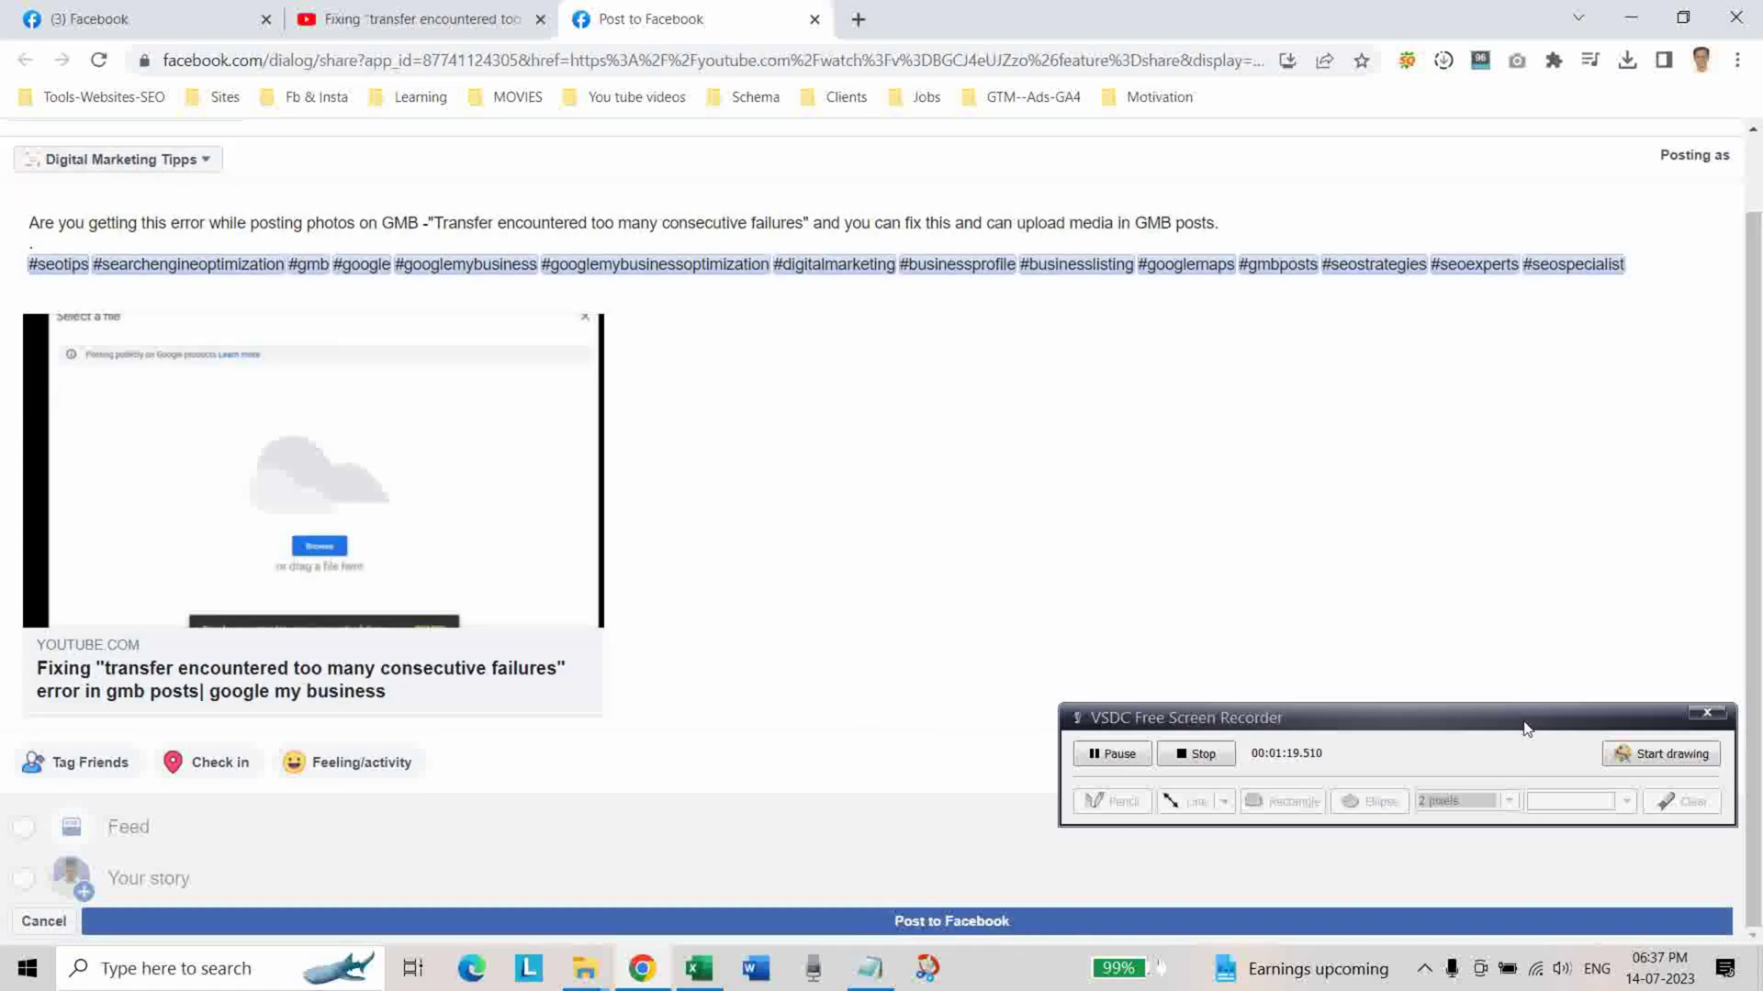
drag(1456, 760, 1392, 652)
click(965, 926)
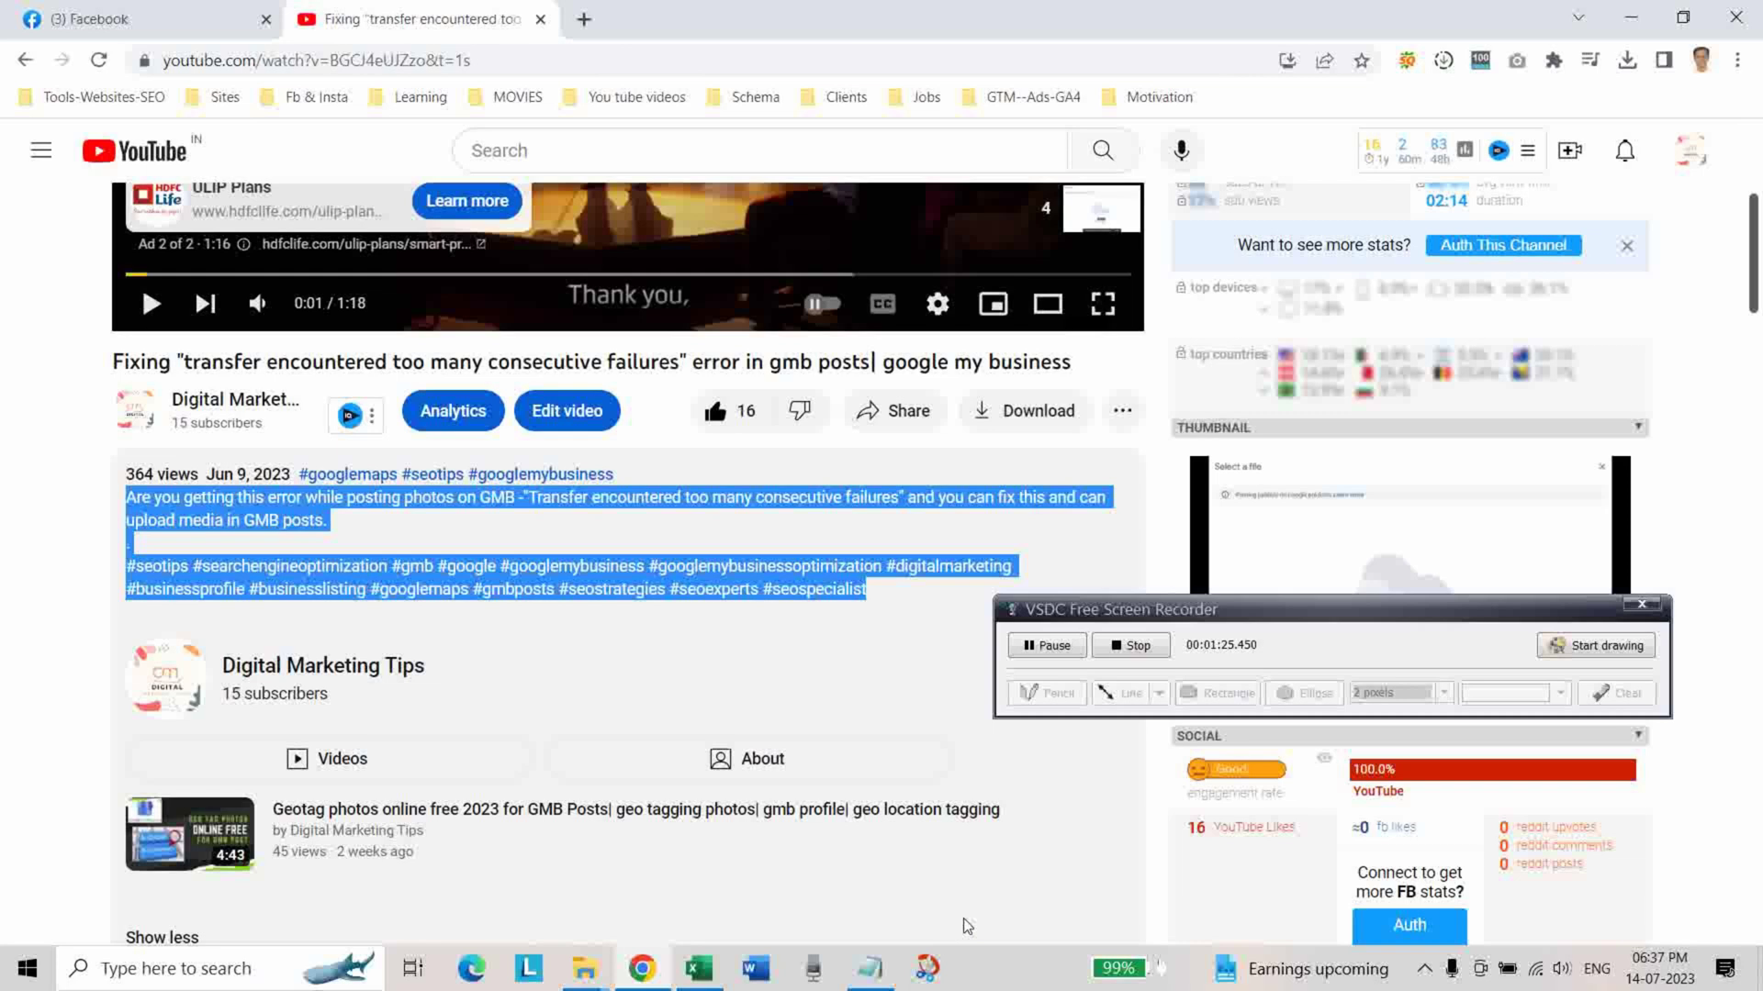
Step: Switch the Facebook account to act as the Digital Marketing Tipps page
click(42, 491)
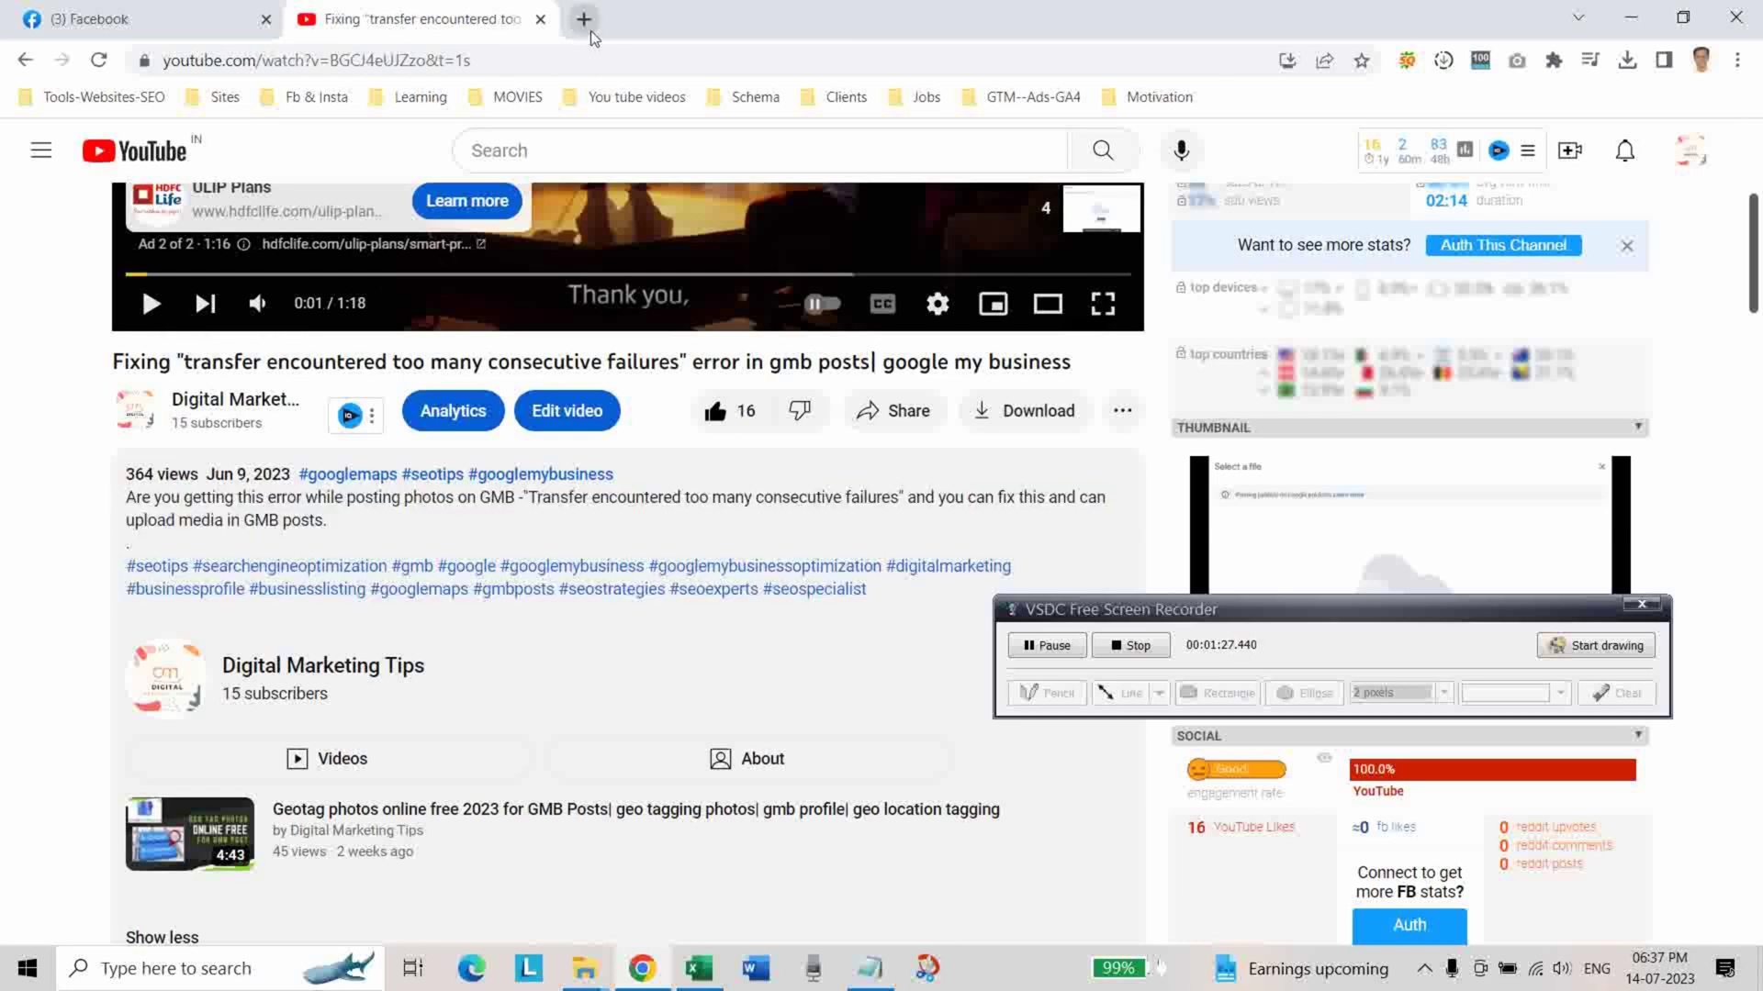
click(128, 21)
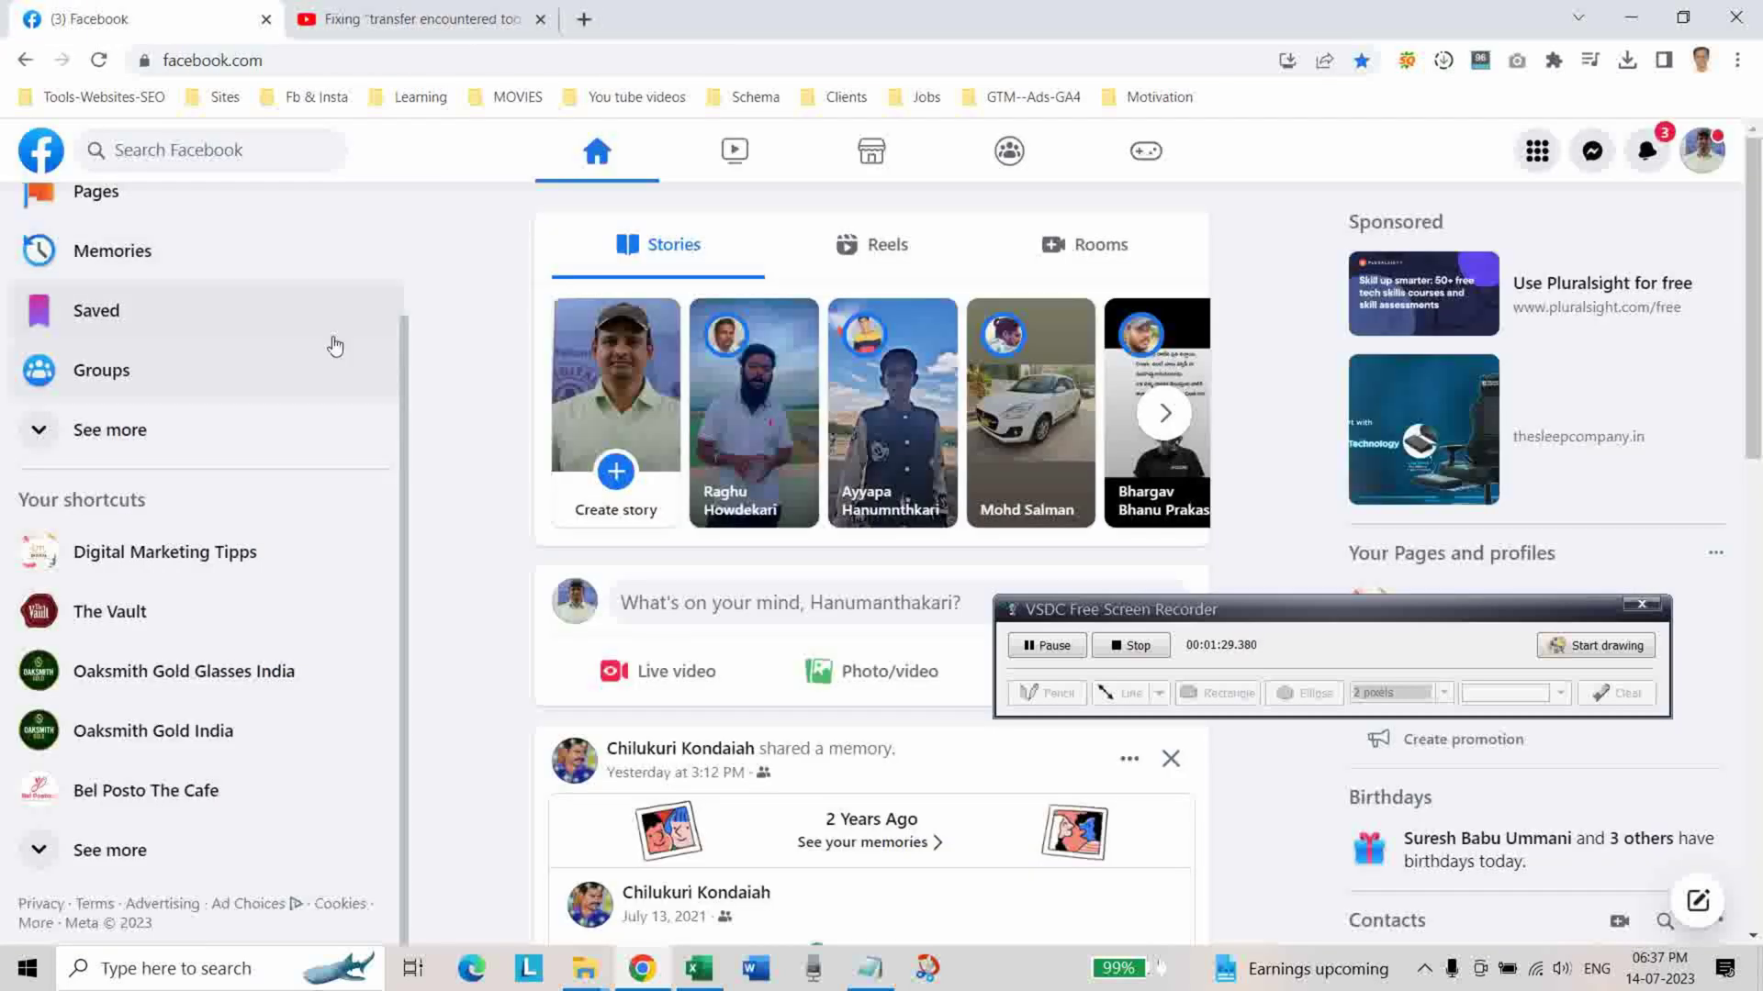
click(1703, 150)
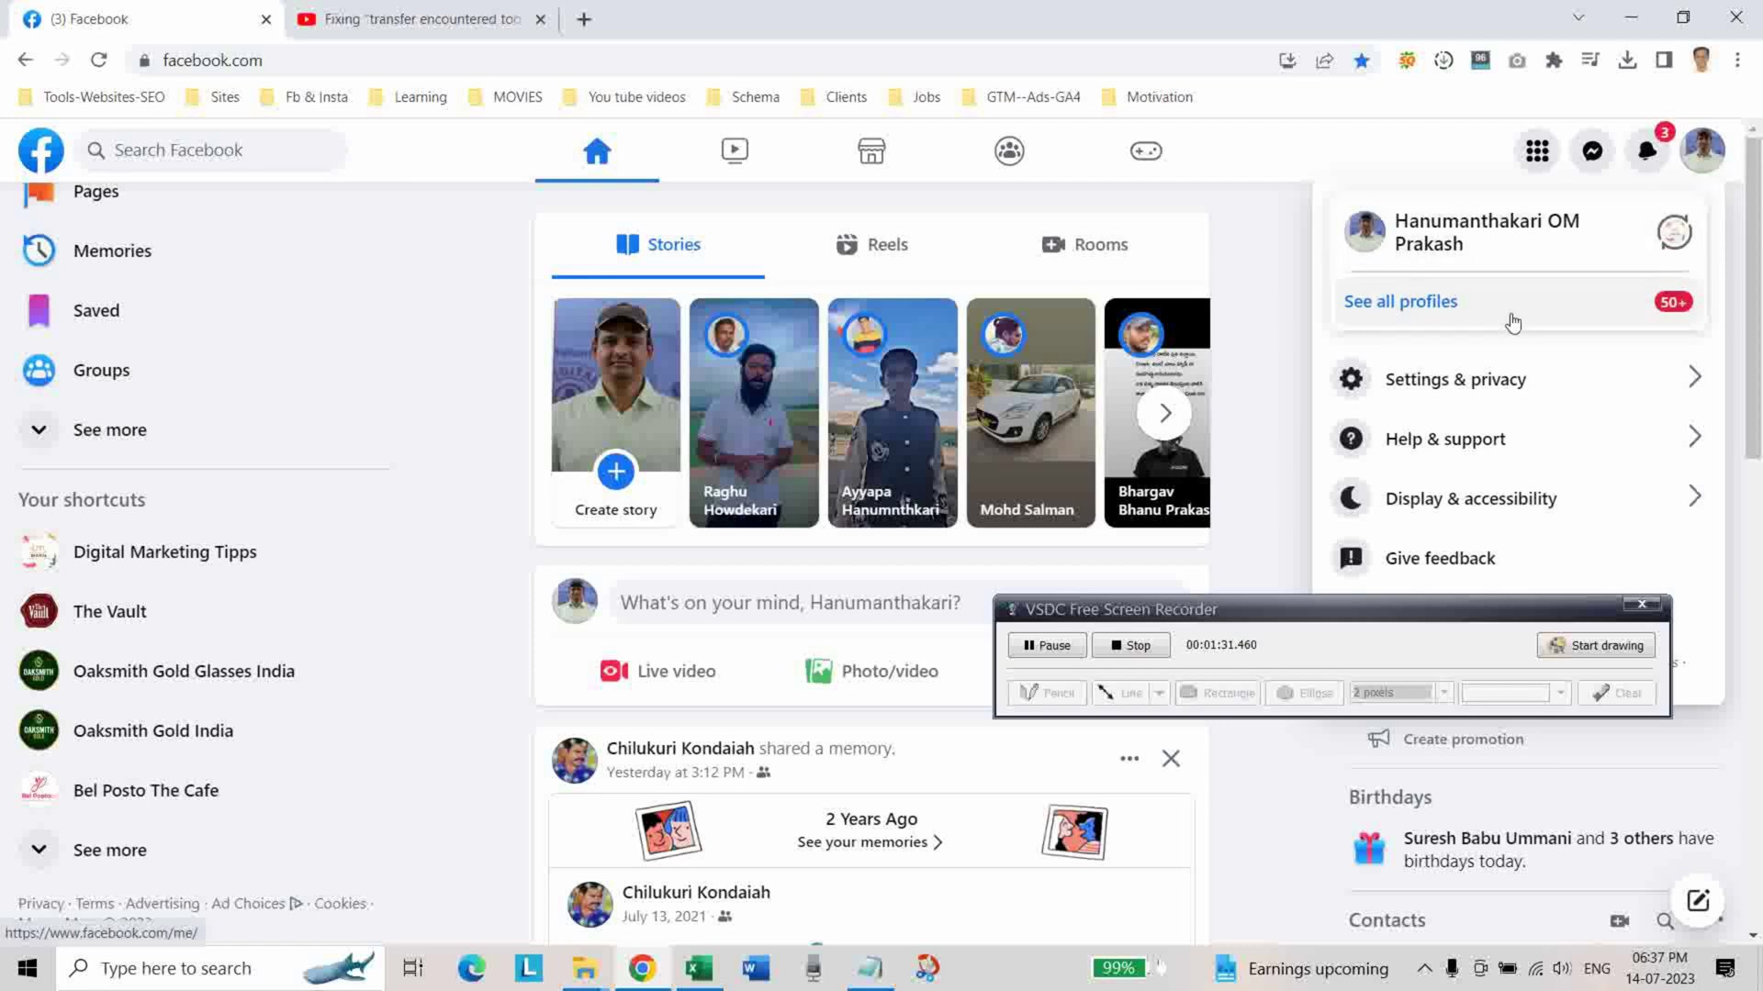
click(1489, 316)
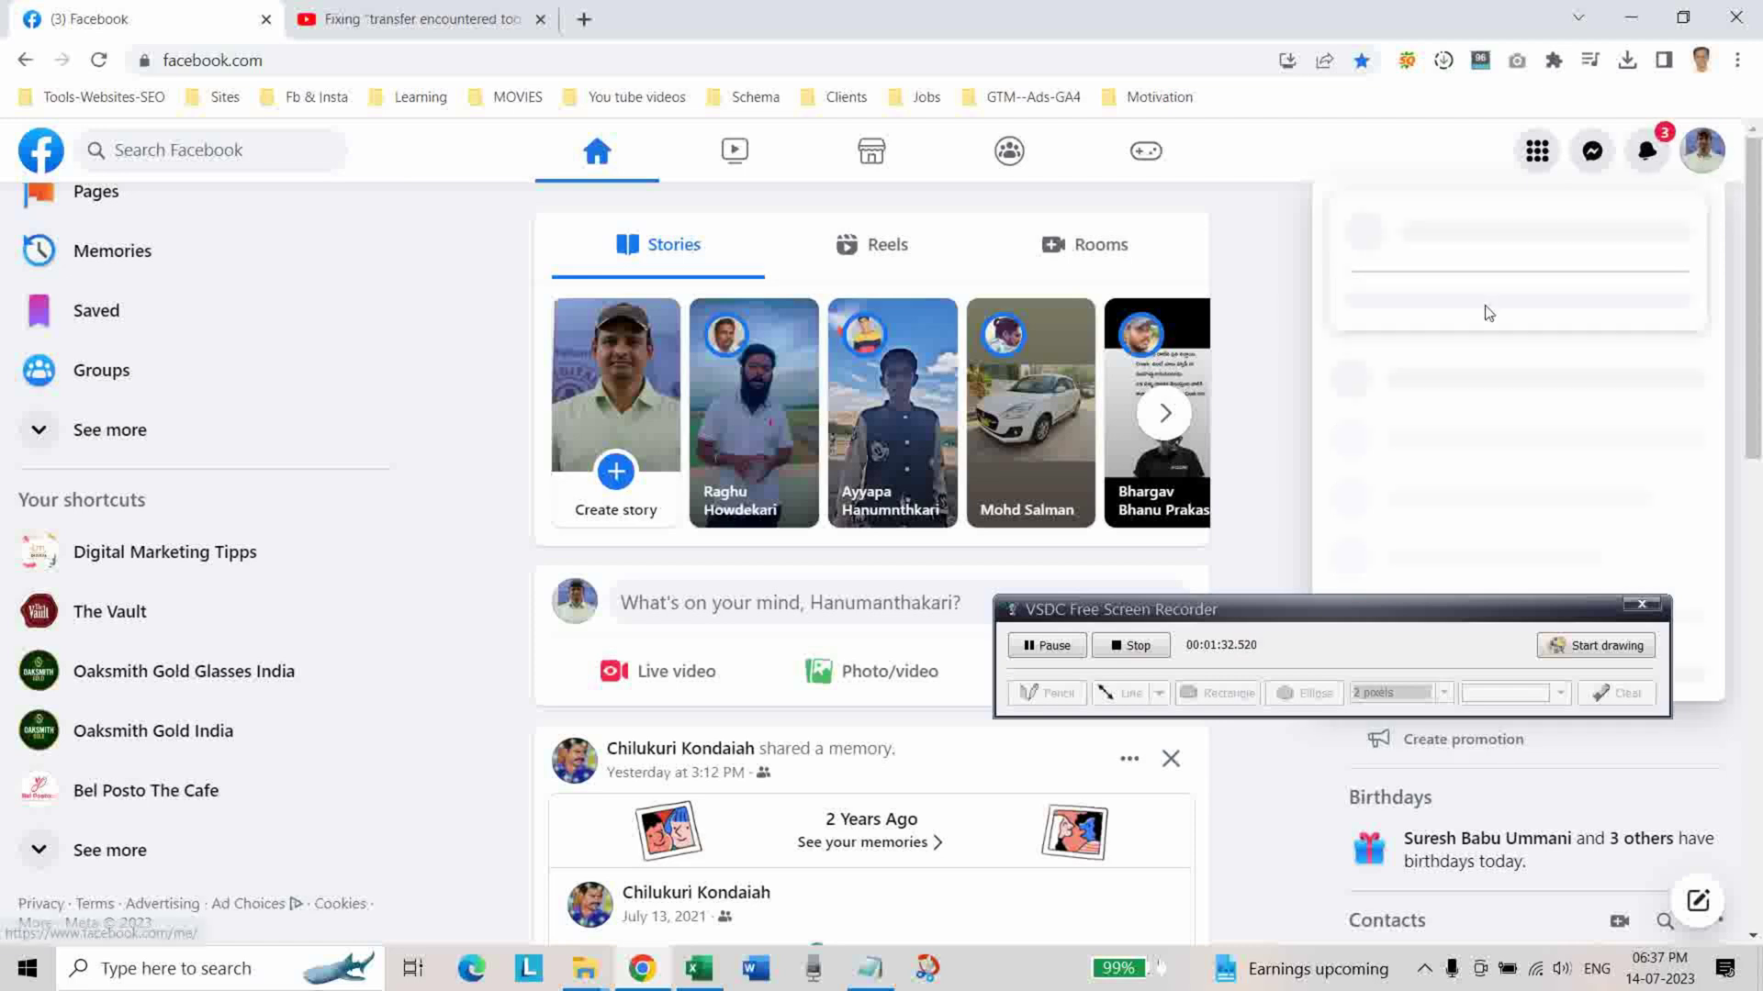
click(1473, 353)
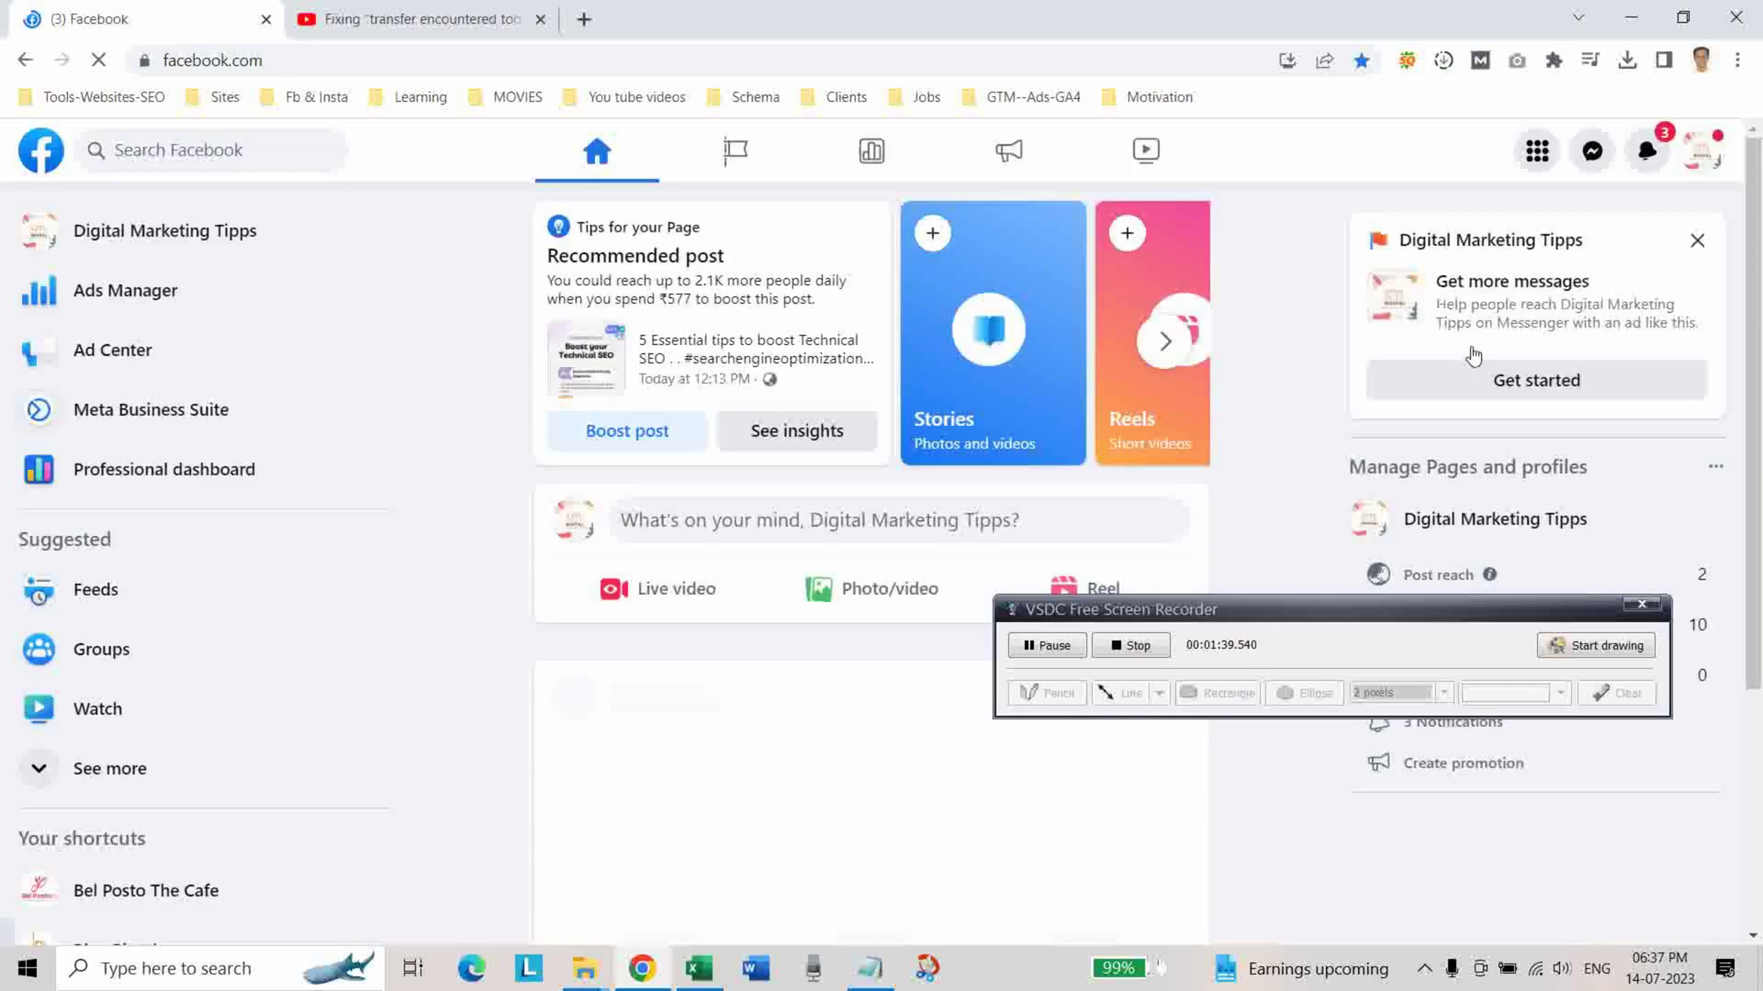
Step: Scroll the Digital Marketing Tipps feed to view the new YouTube video post
scroll(840, 526, down, 4)
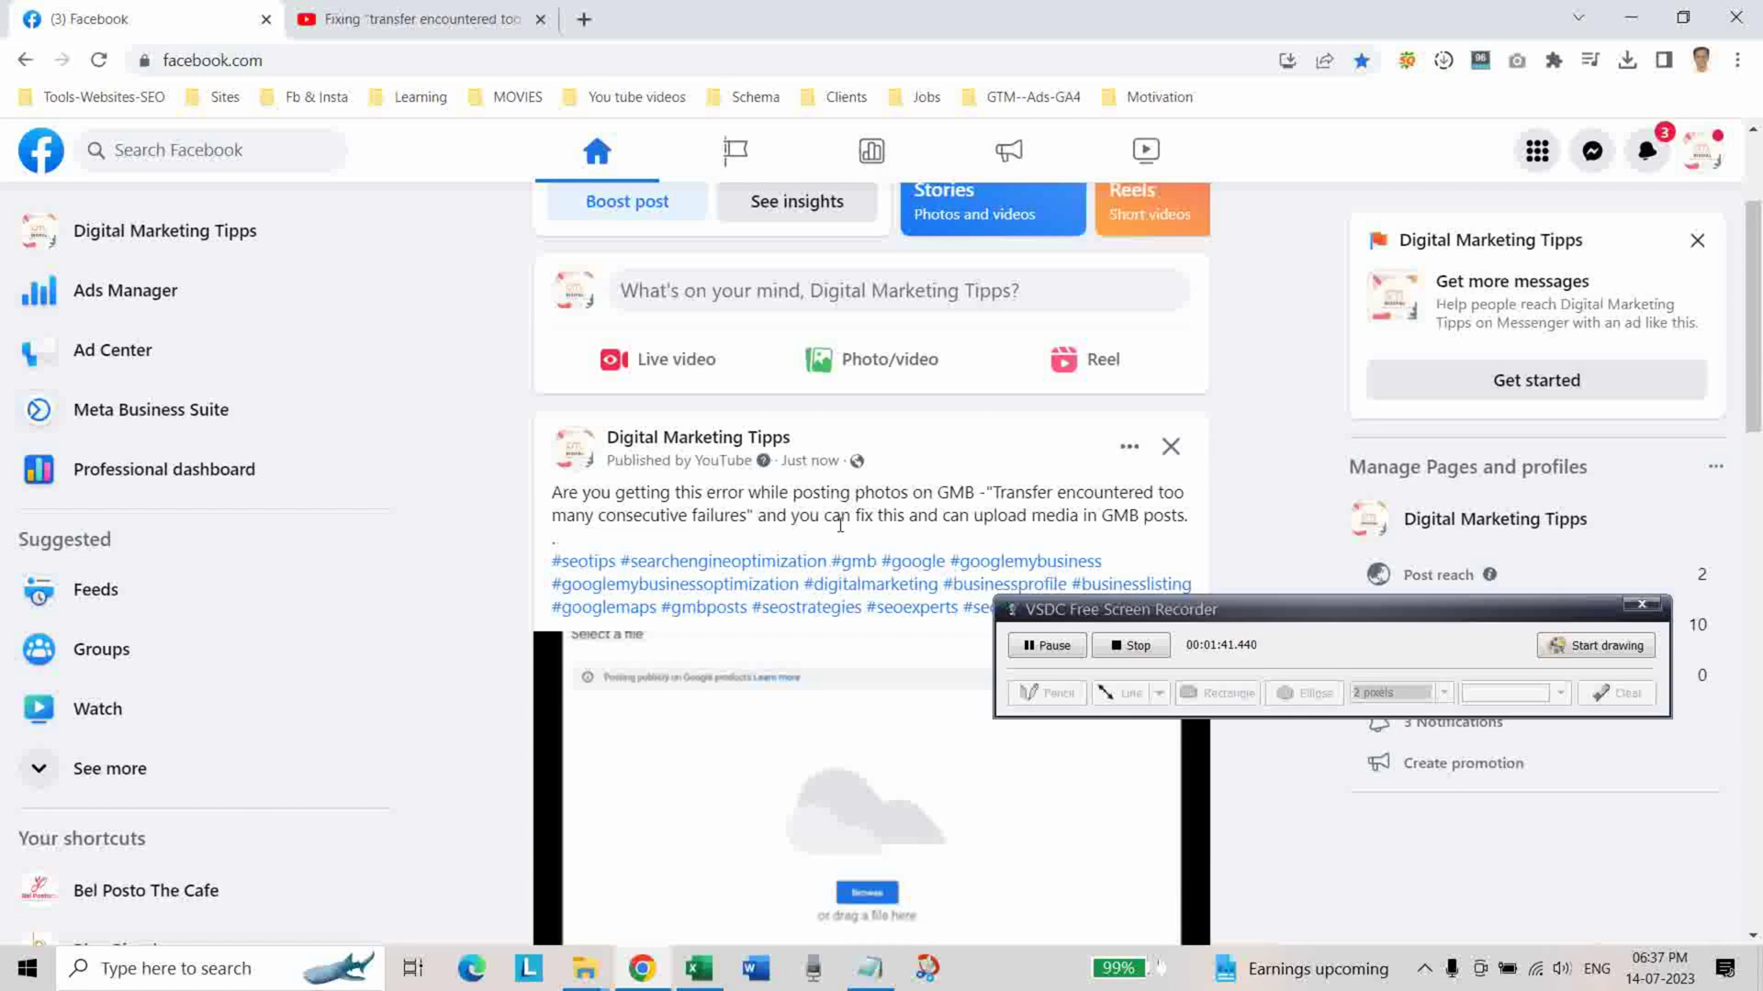
scroll(771, 642, down, 3)
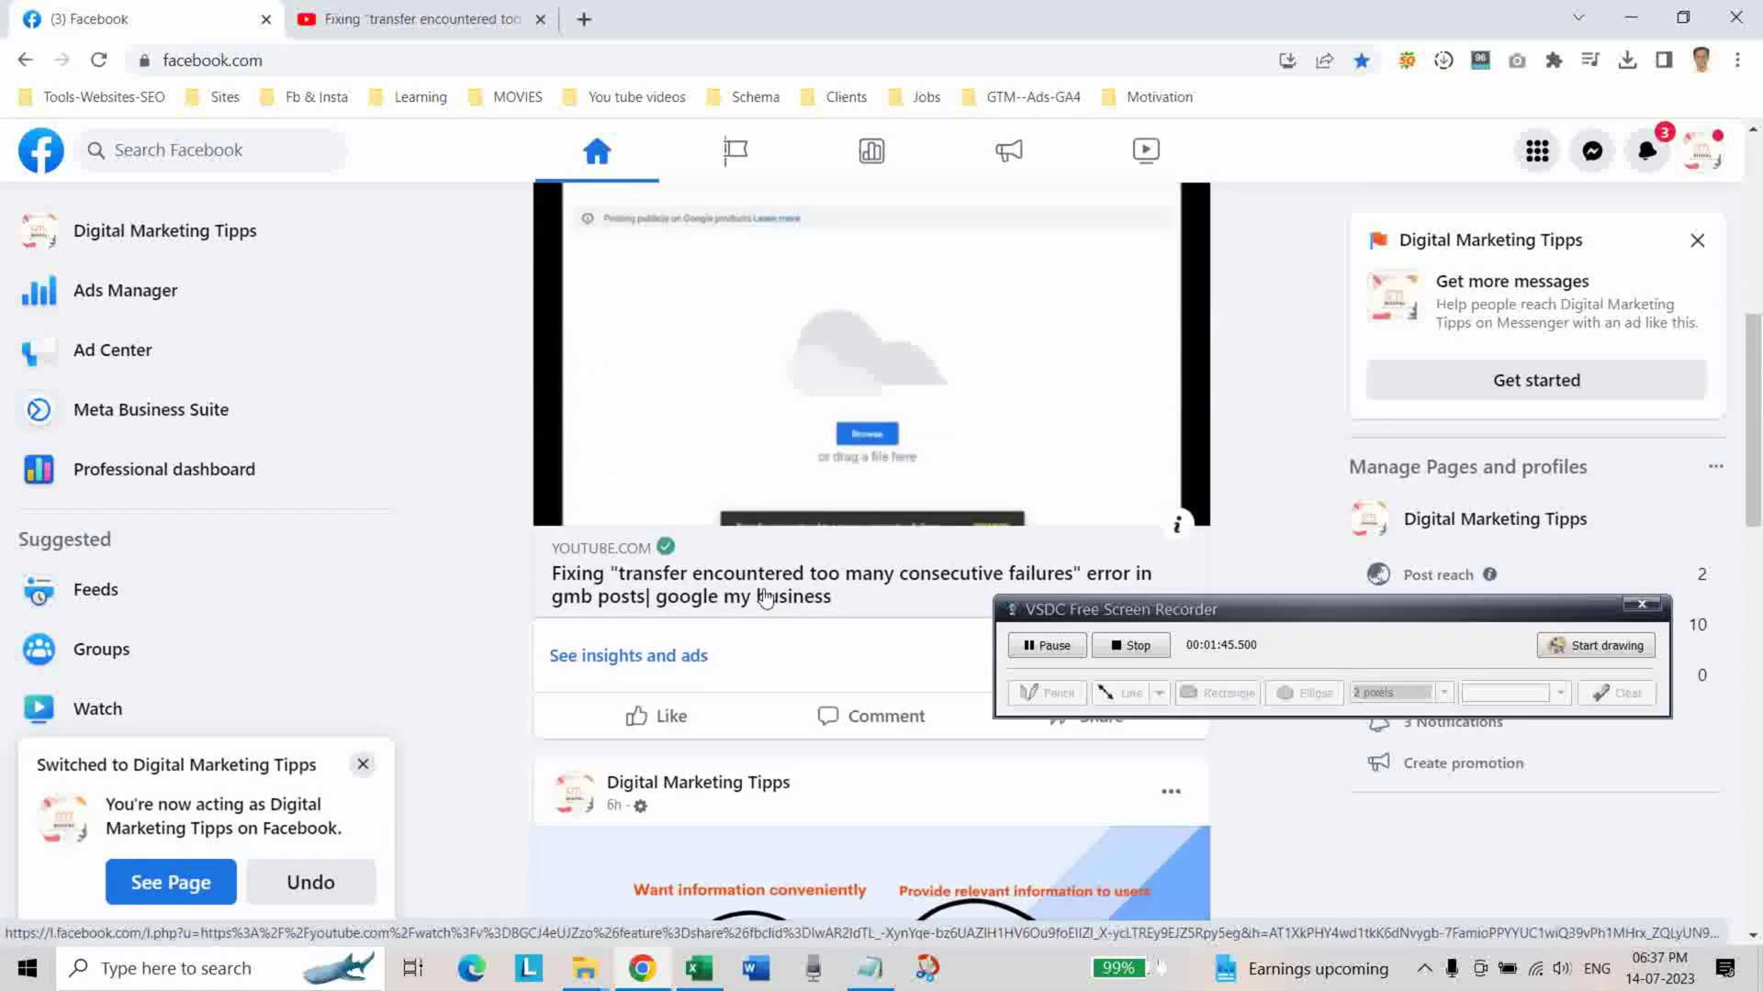
scroll(769, 598, up, 4)
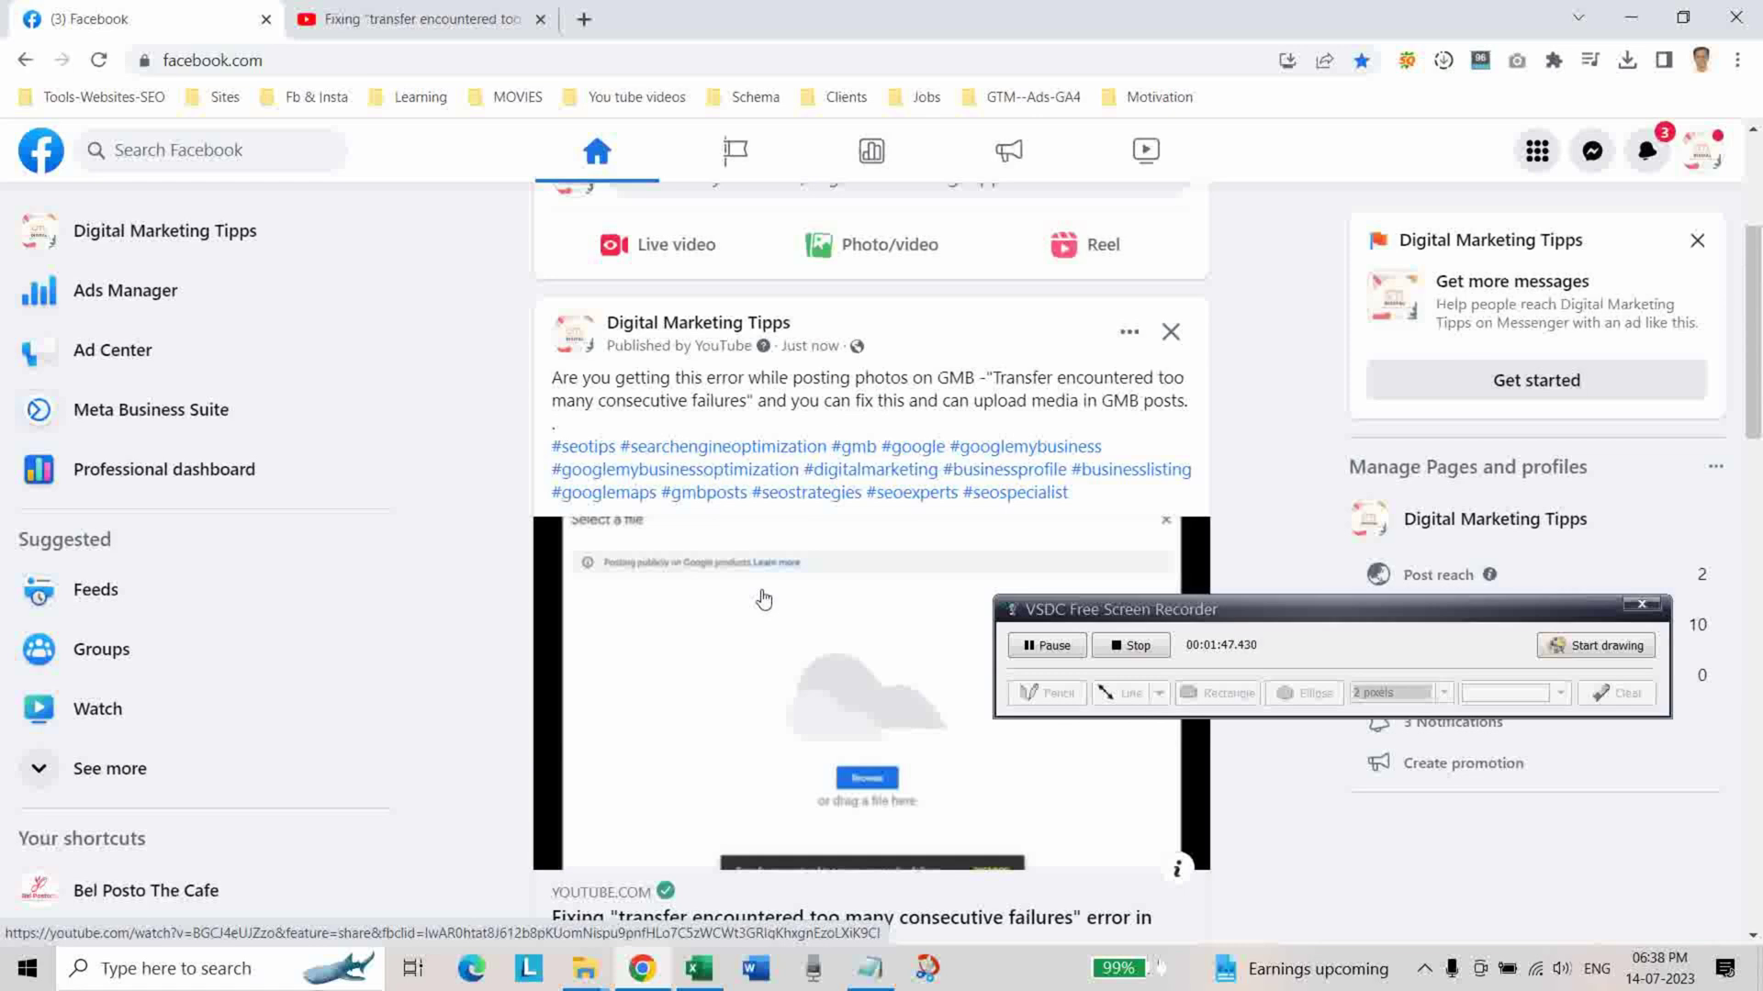
scroll(764, 600, down, 3)
scroll(764, 600, up, 3)
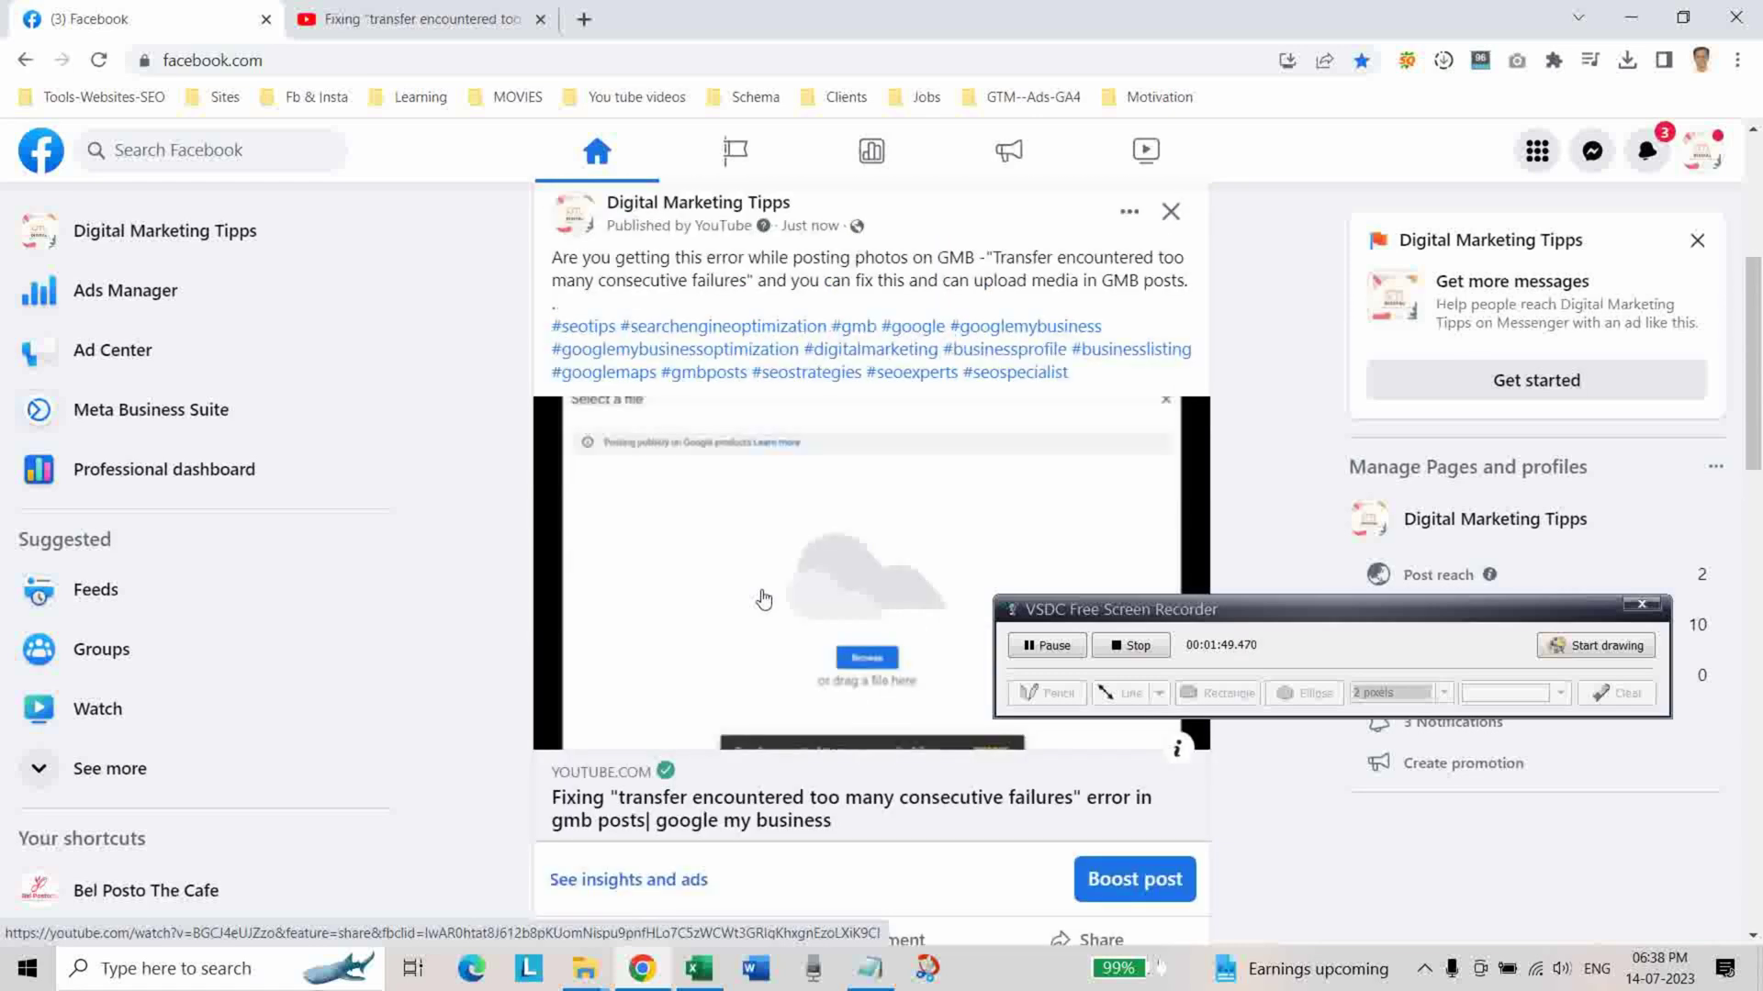